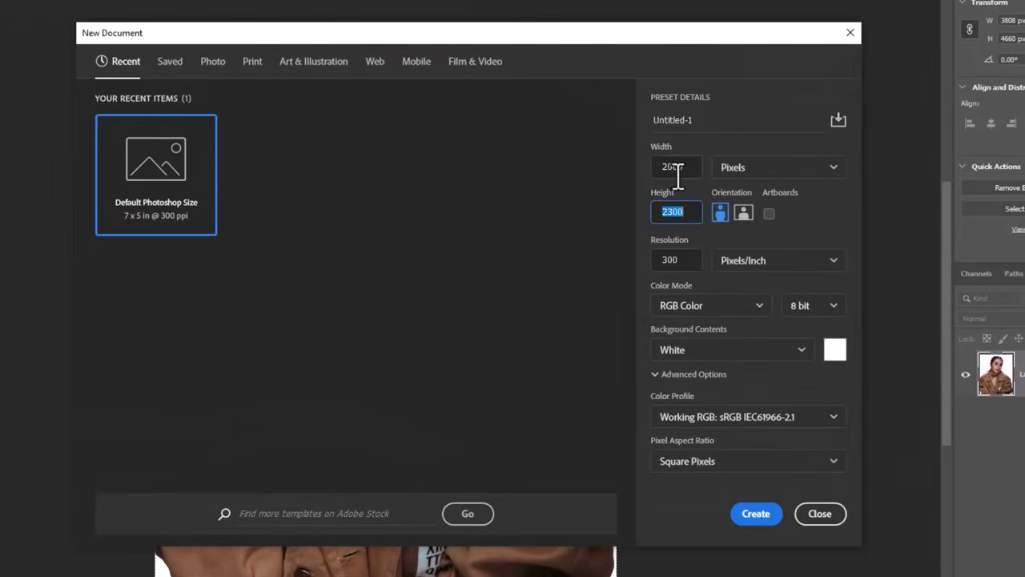
Create a white 2000 × 2300 px document at 300 ppi
click(652, 170)
click(681, 212)
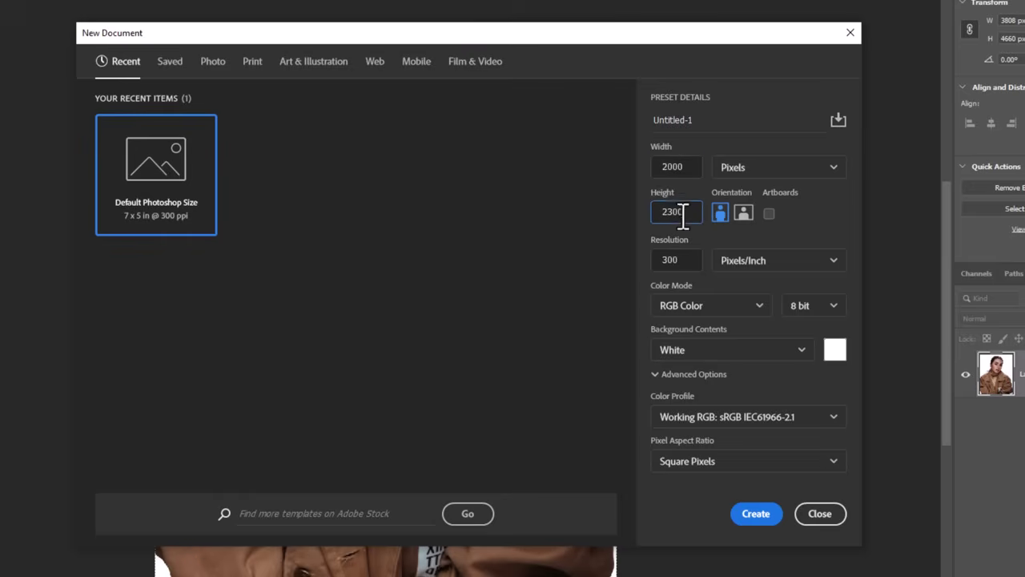
click(677, 260)
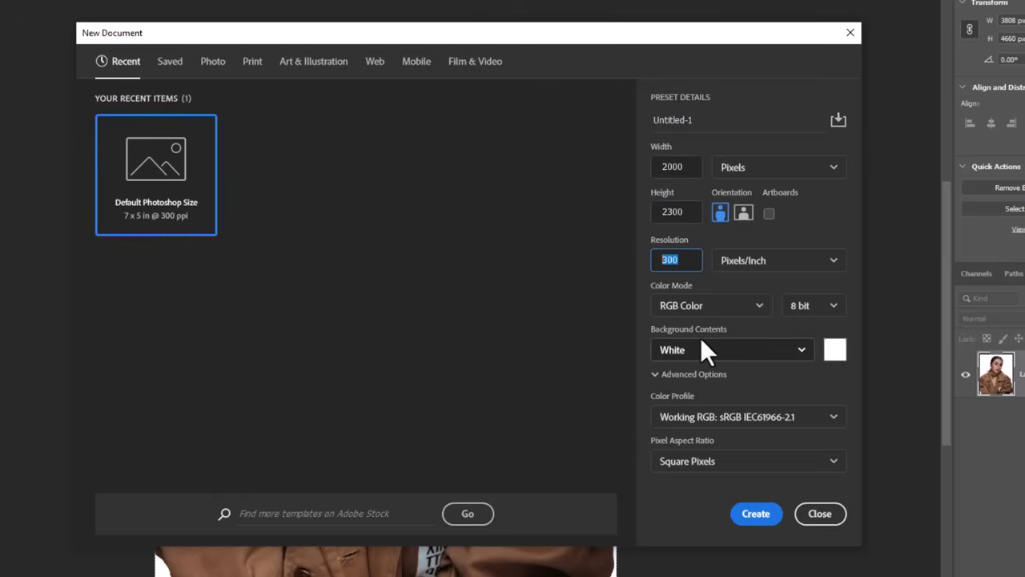
click(754, 513)
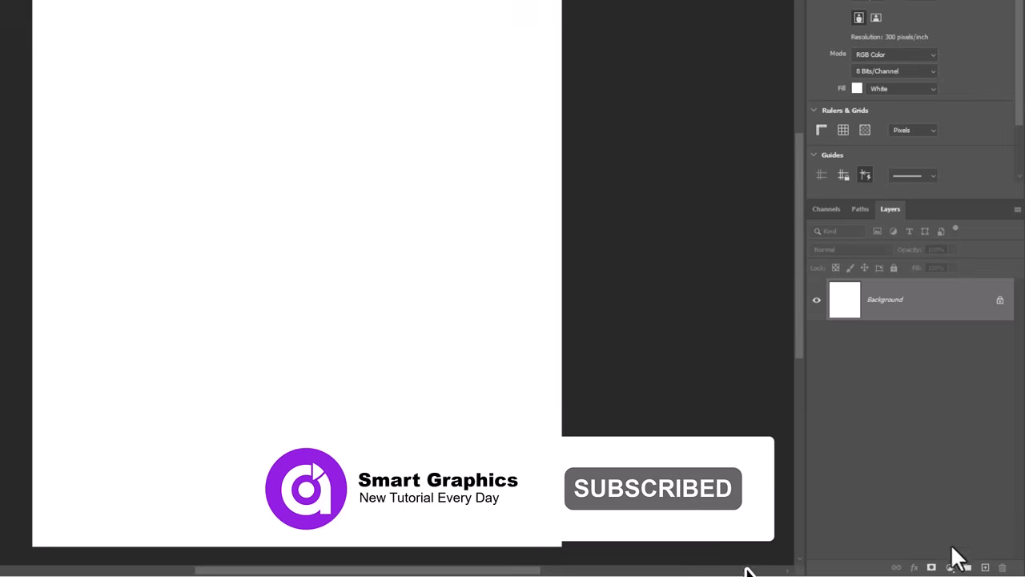
Add a light grey #d7d7d7 Solid Color fill layer over the canvas
click(951, 567)
click(932, 332)
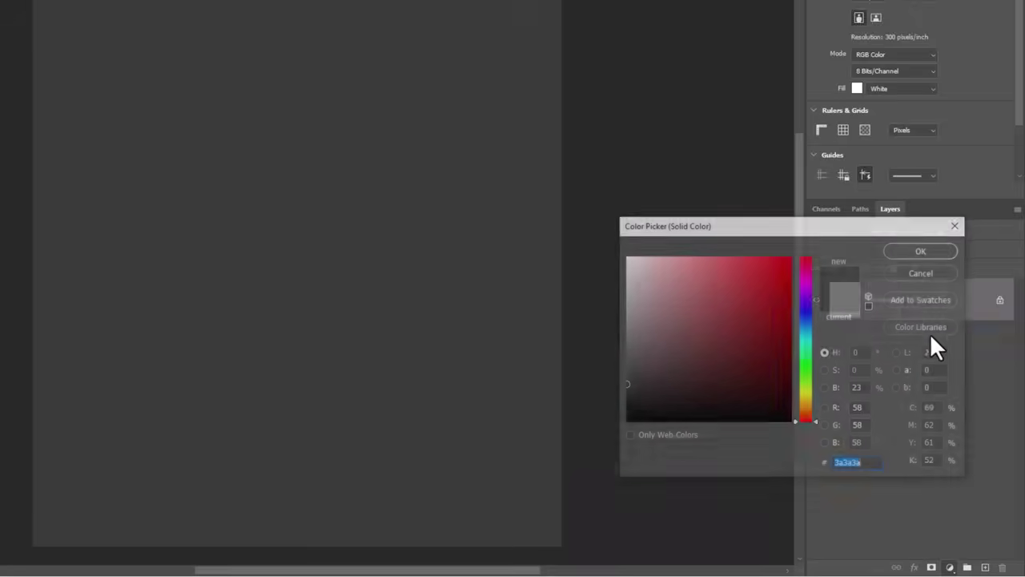
drag(659, 313, 621, 280)
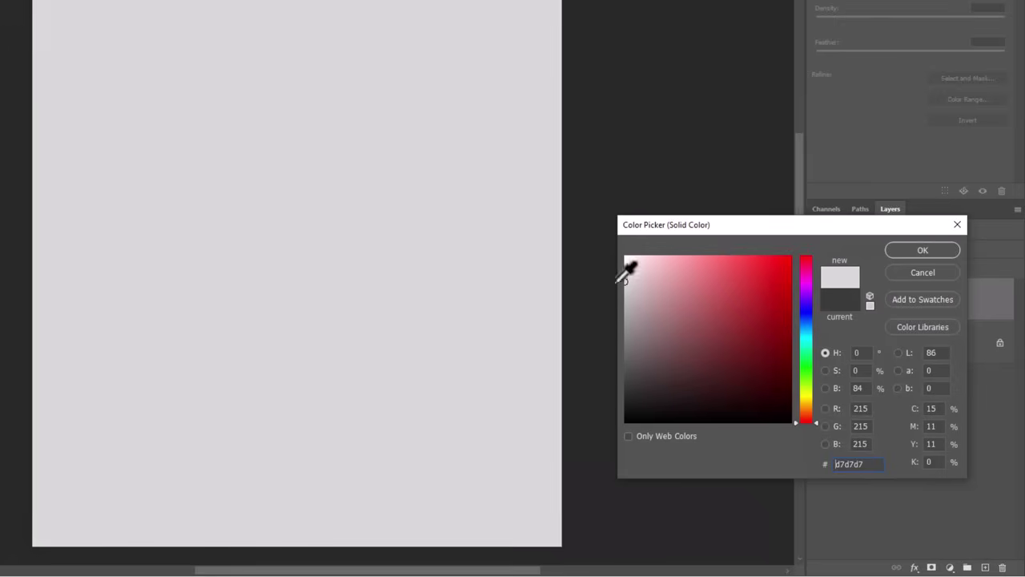
click(904, 252)
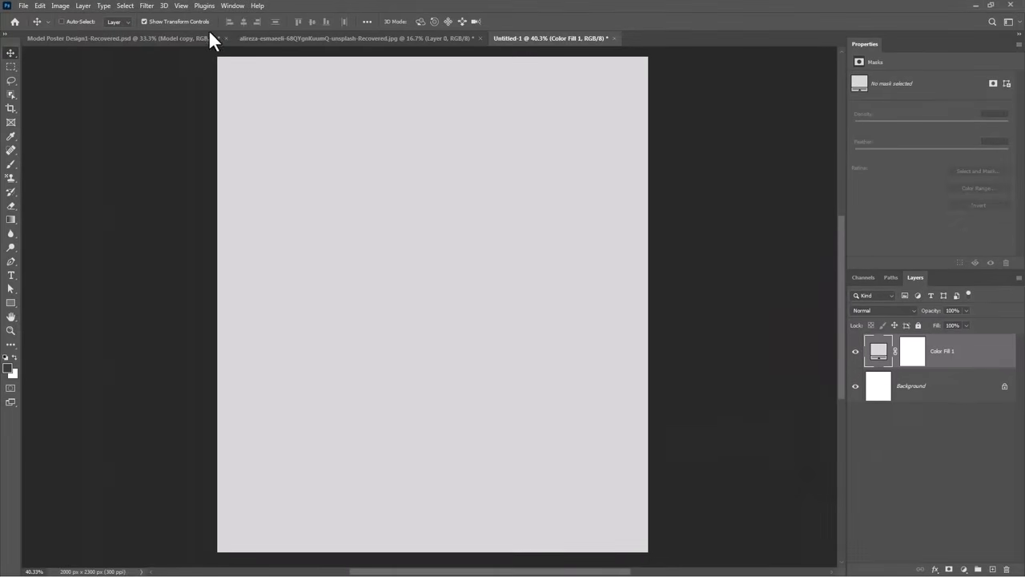
Convert the fill to a smart object and add Gaussian Add Noise at about 13.93%
click(146, 6)
mouse_move(156, 173)
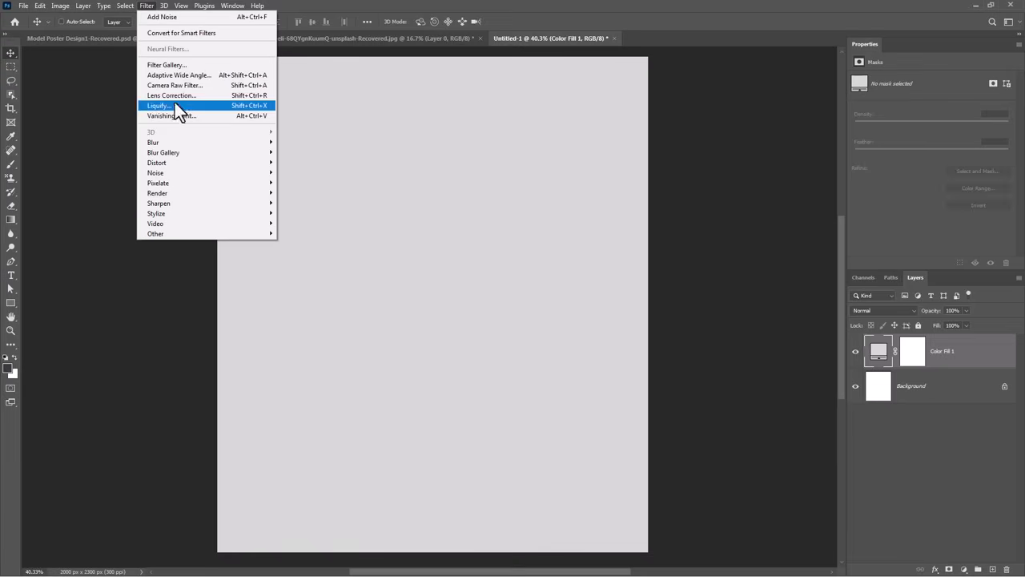
click(305, 174)
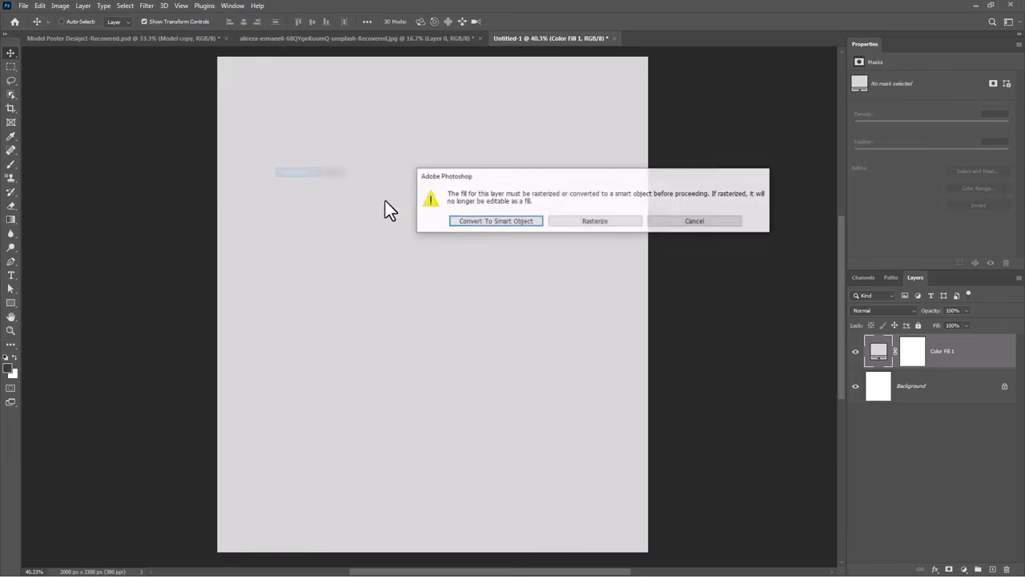
click(516, 221)
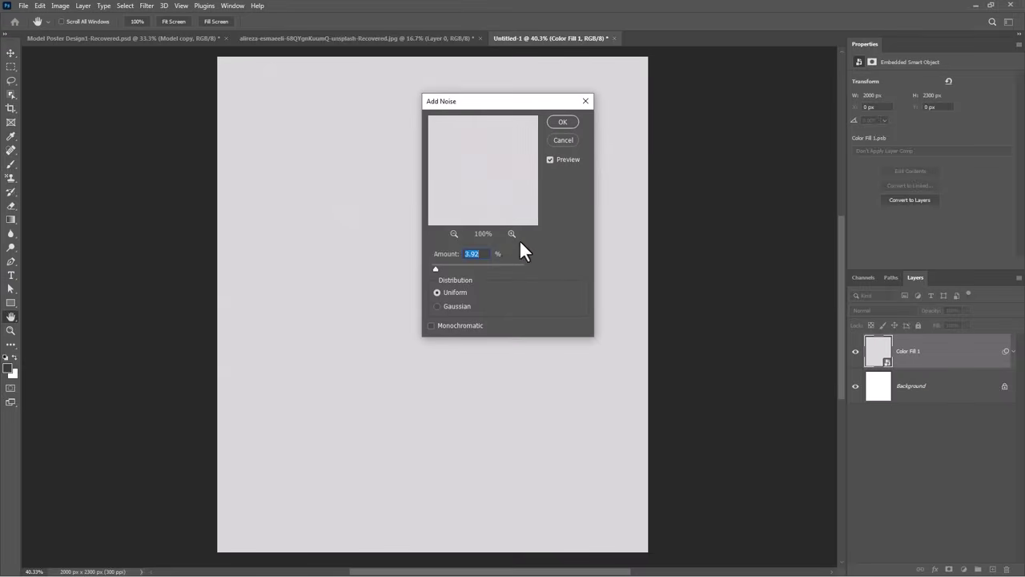
click(462, 265)
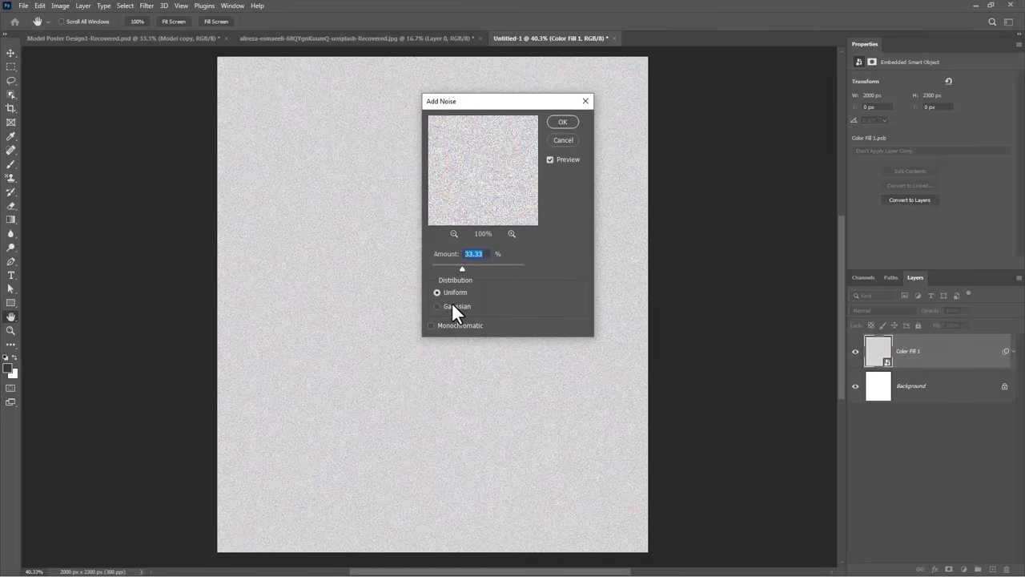
click(451, 302)
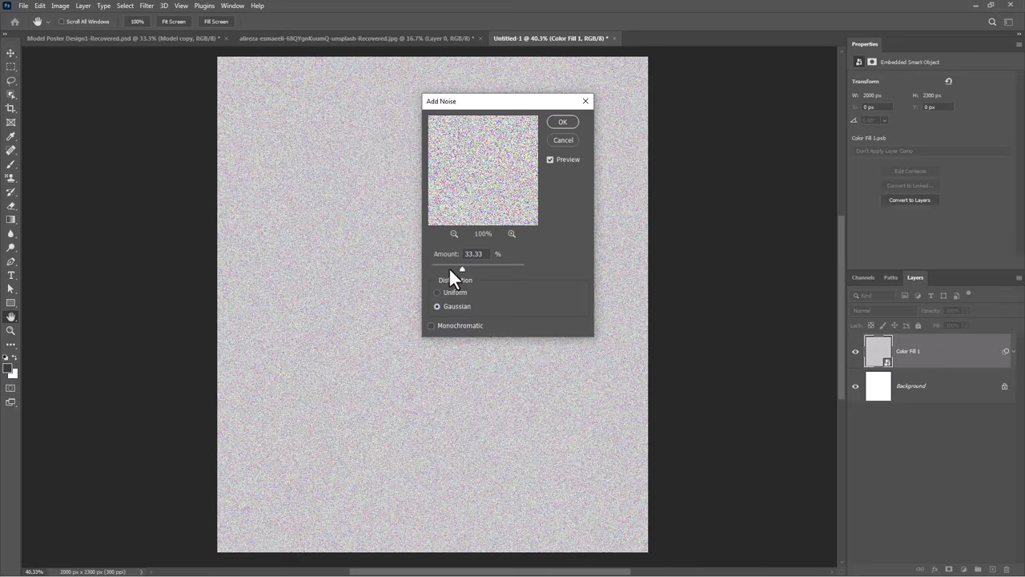
click(447, 266)
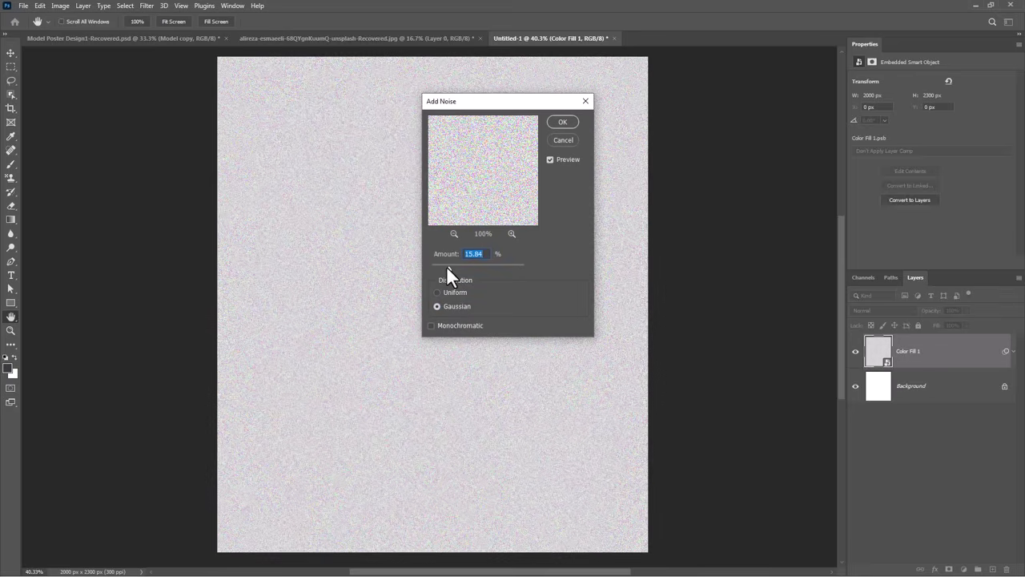
click(447, 266)
click(561, 122)
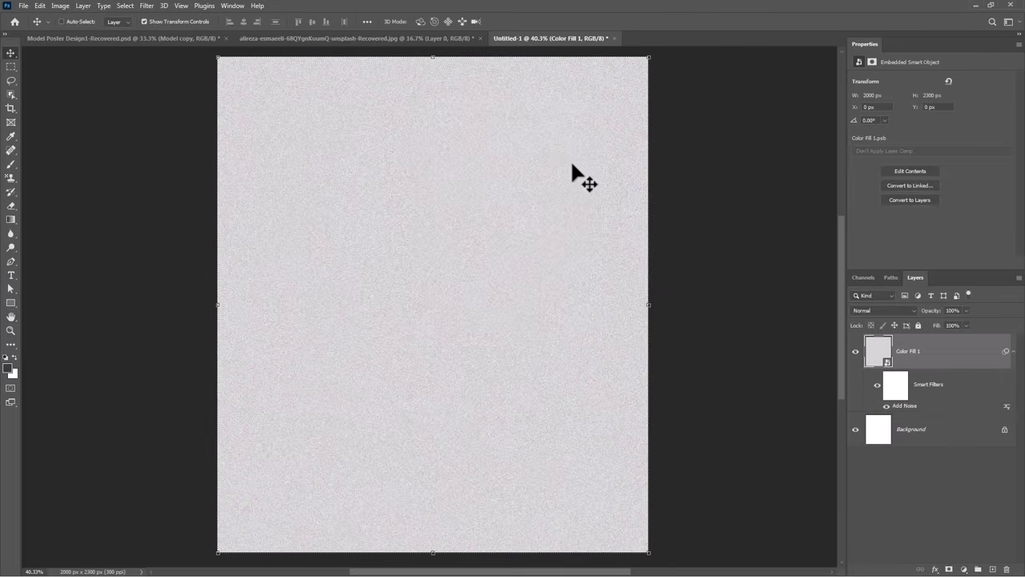
click(148, 8)
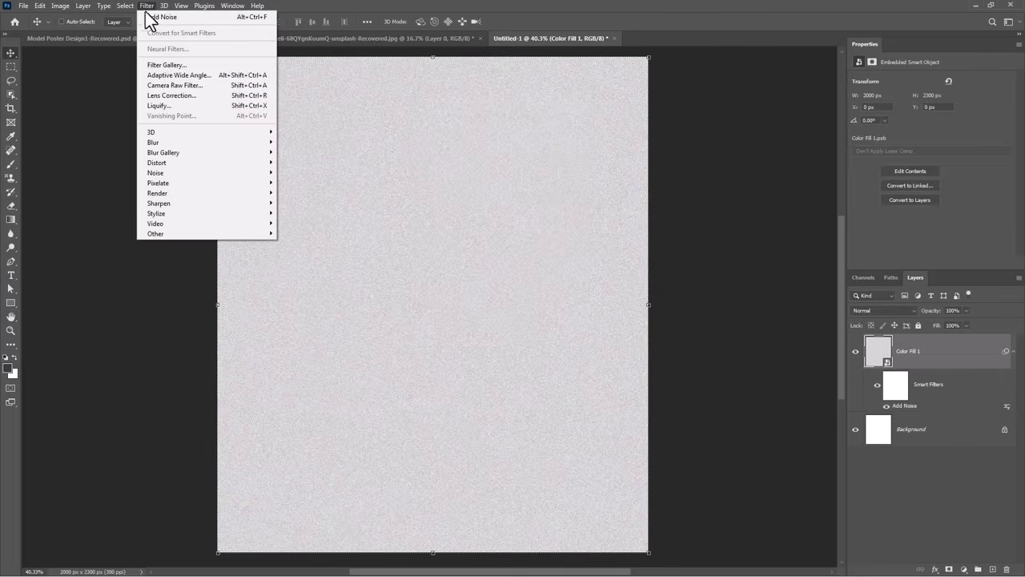
Add a 1.7 px Gaussian Blur smart filter to the grainy fill and collapse its filters
mouse_move(153, 142)
click(306, 182)
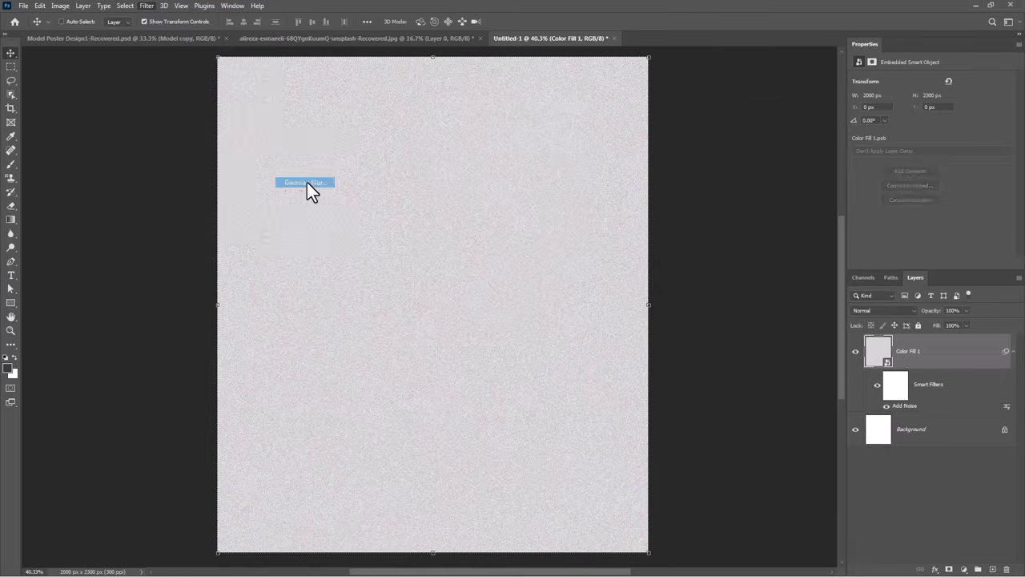
drag(769, 278, 753, 278)
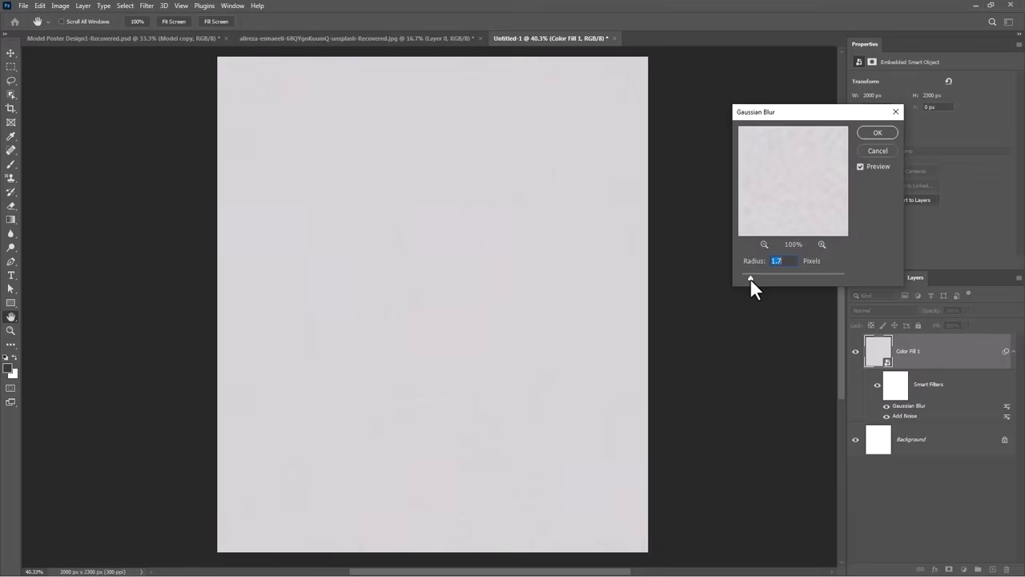
click(881, 132)
click(1014, 353)
Select the model as the subject in the portrait photo
click(362, 38)
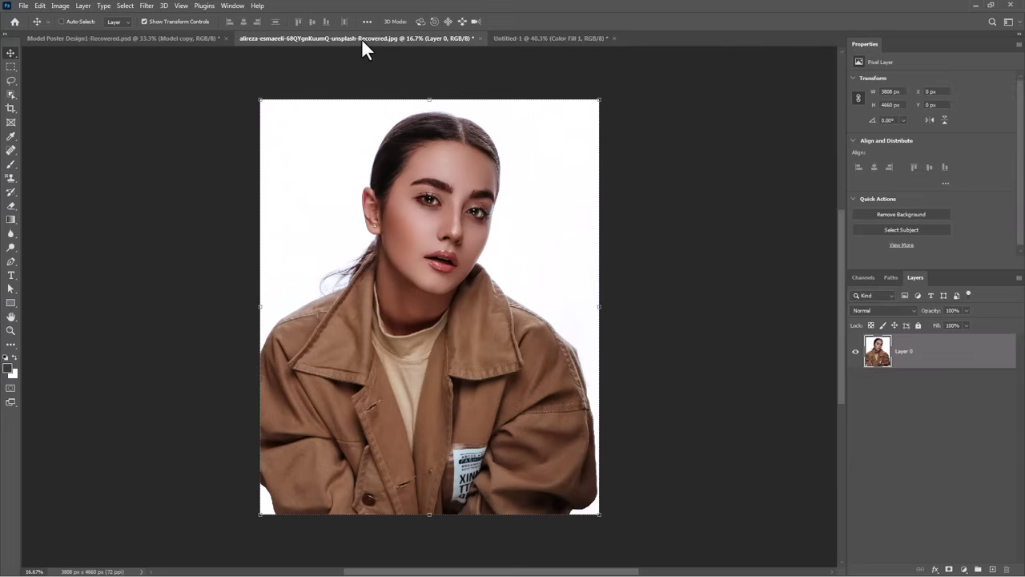
click(124, 5)
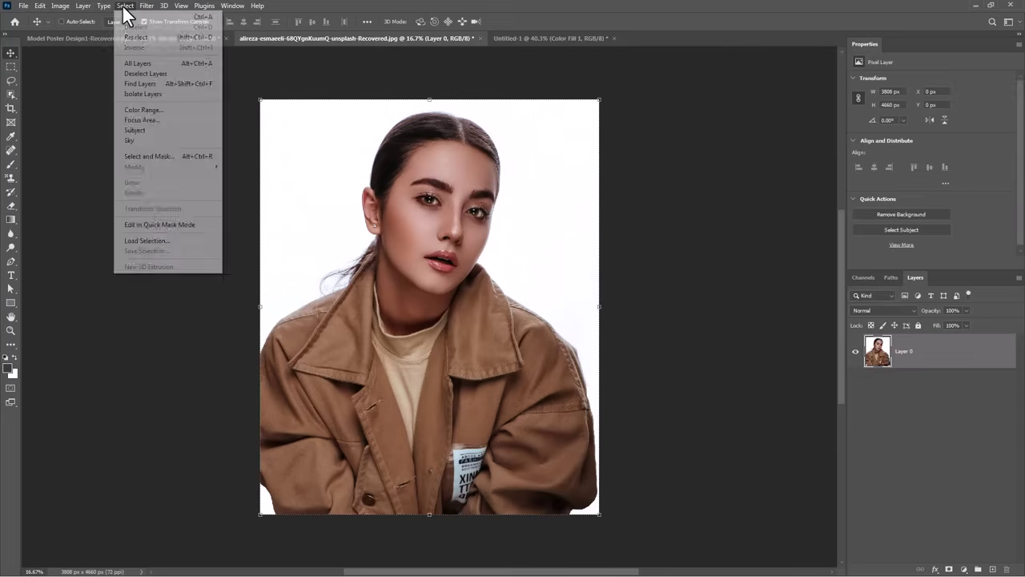
click(151, 131)
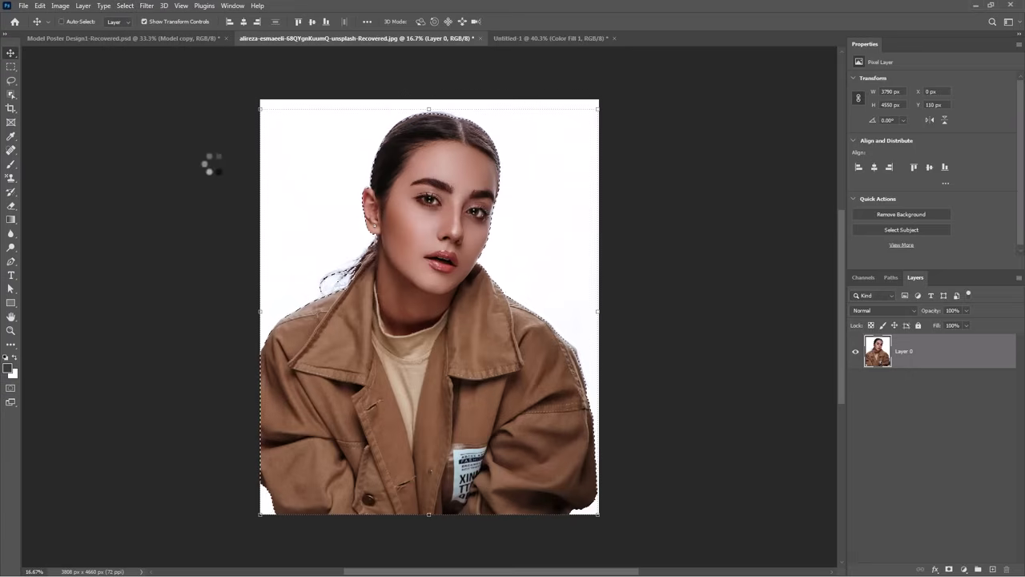
Subtract the lower jacket from the selection with the Polygonal Lasso
right_click(12, 83)
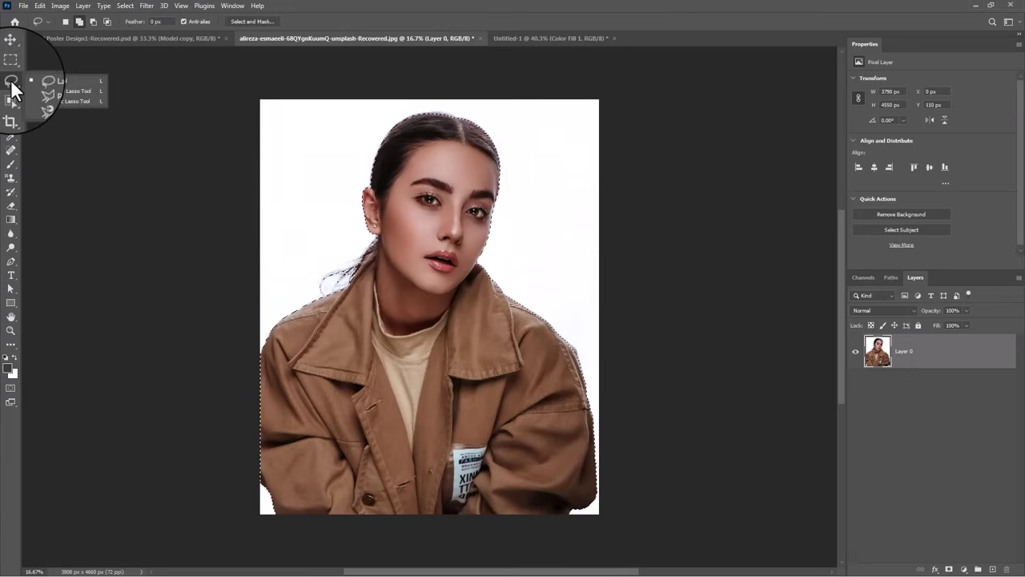
click(62, 89)
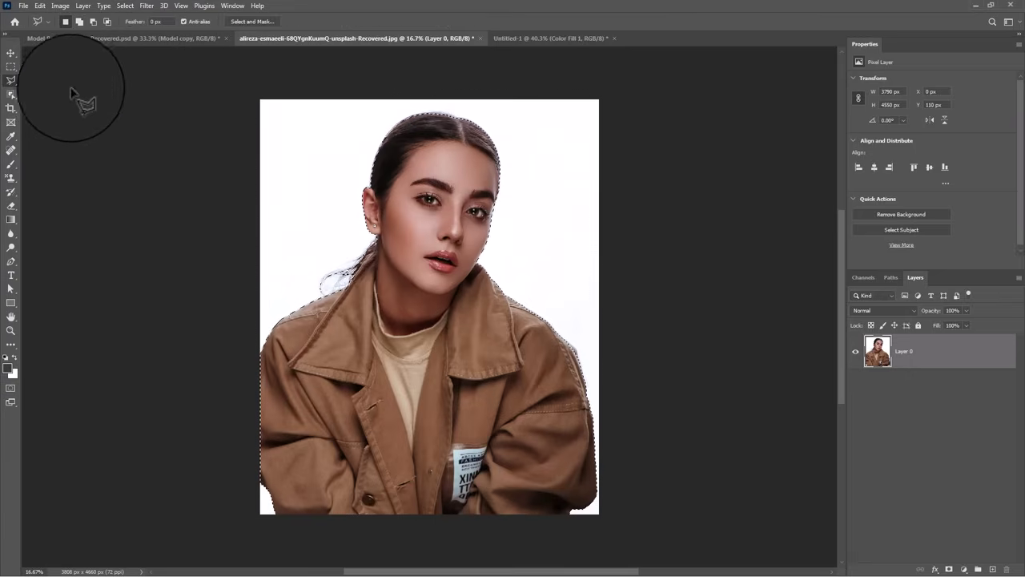
click(93, 22)
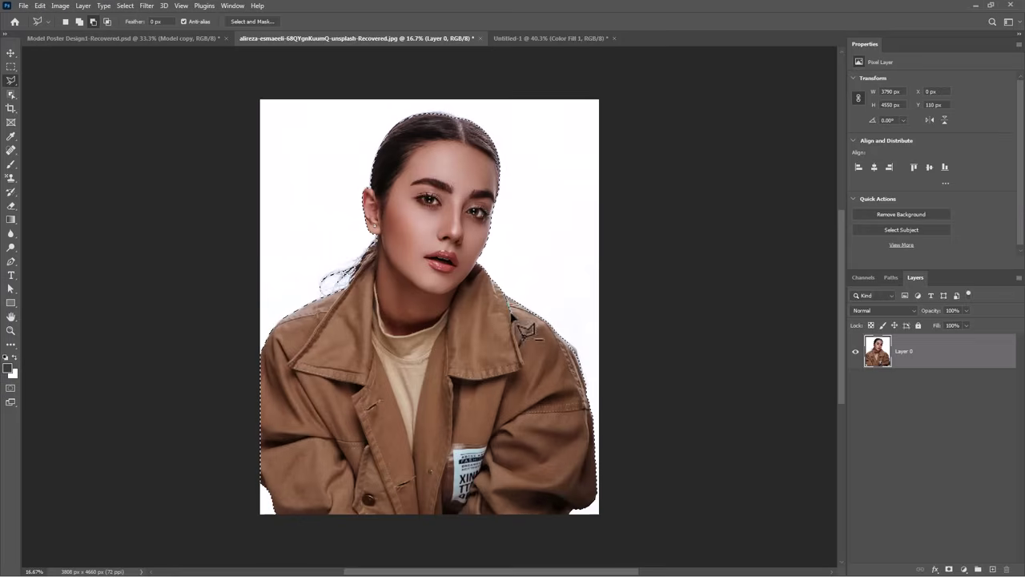
click(522, 366)
click(452, 379)
click(451, 441)
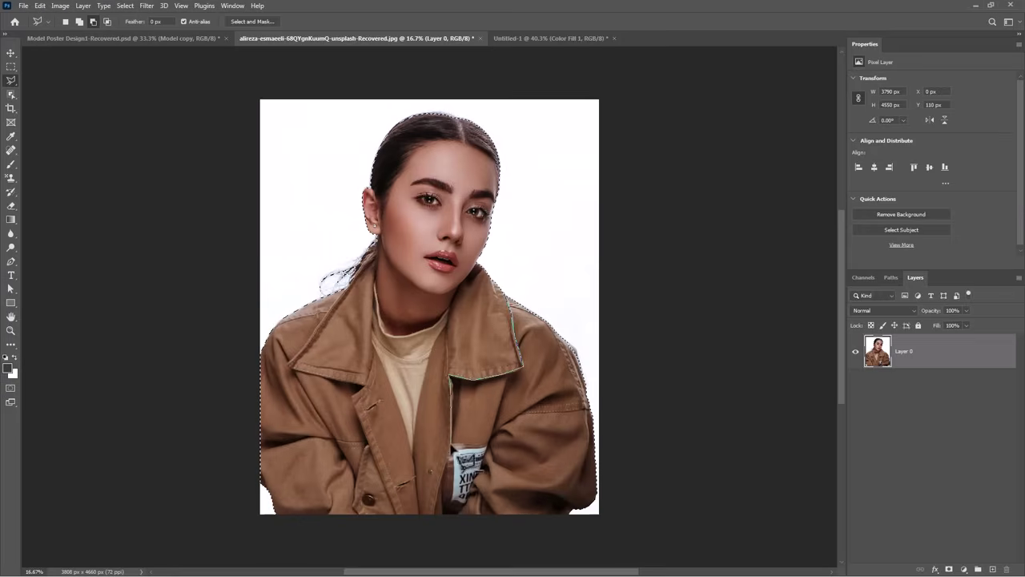
click(416, 479)
click(373, 456)
click(354, 400)
click(366, 385)
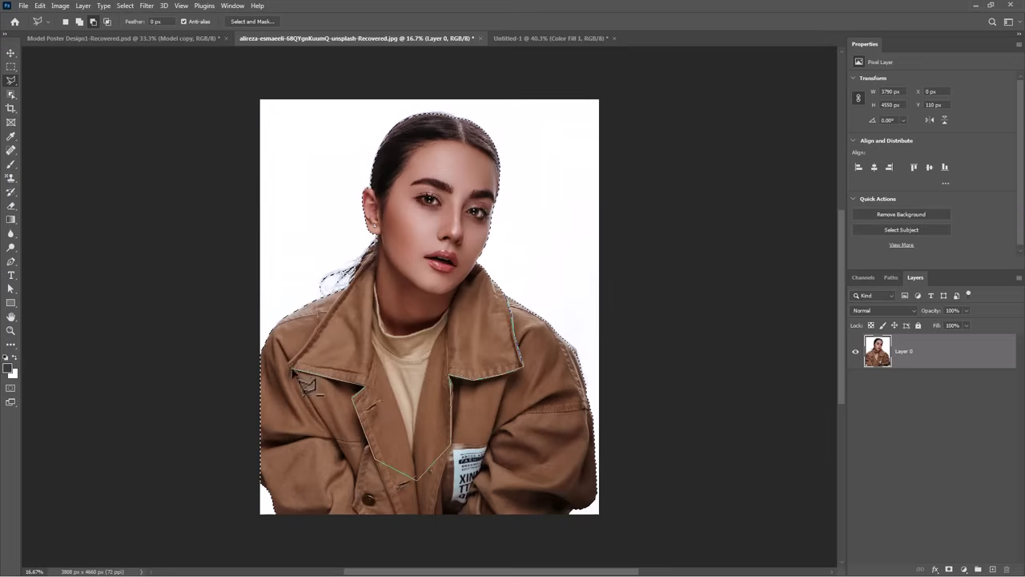
click(288, 363)
click(336, 288)
click(237, 323)
click(218, 535)
click(679, 527)
double_click(657, 364)
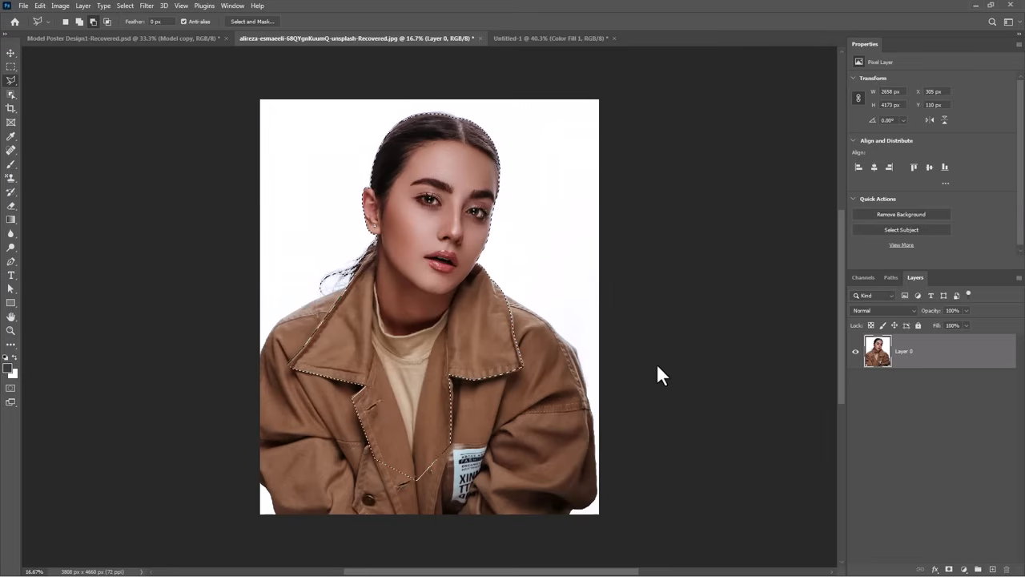
Add a layer mask keeping only the model's head, neck and collar
click(949, 569)
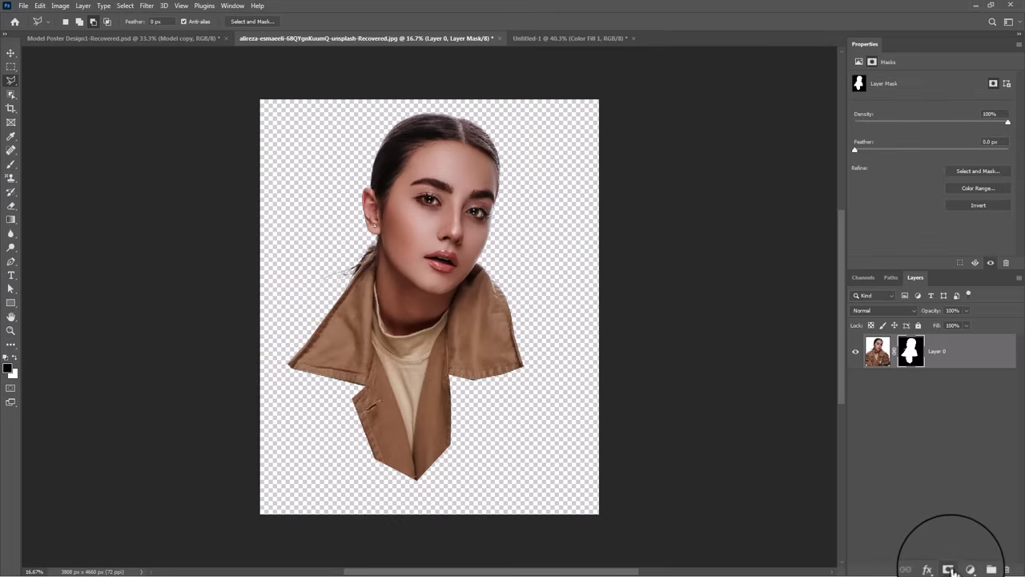
click(11, 52)
drag(457, 210, 458, 214)
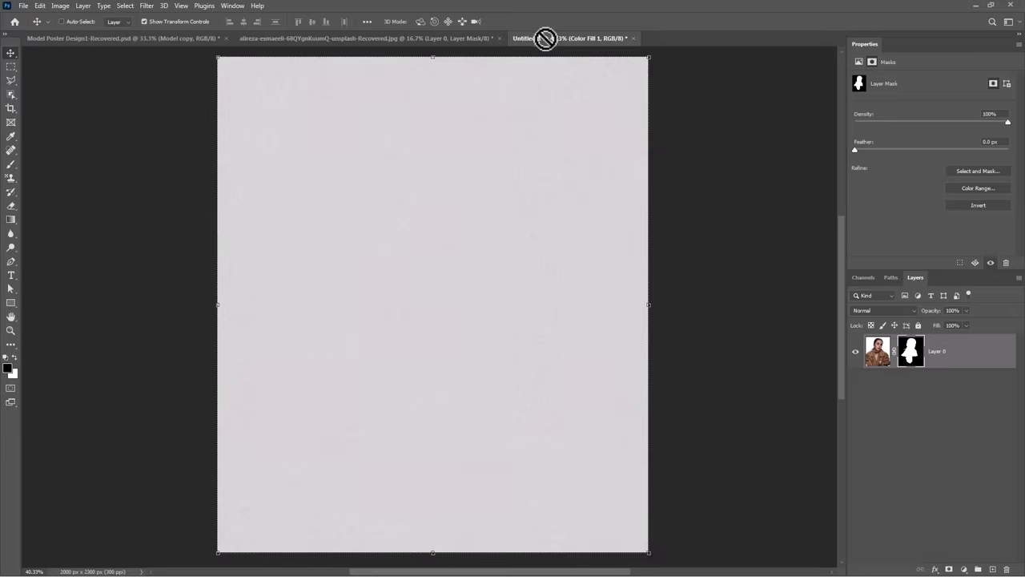
Bring the masked model into the poster, scaled to about 49% and centred
drag(547, 37, 453, 294)
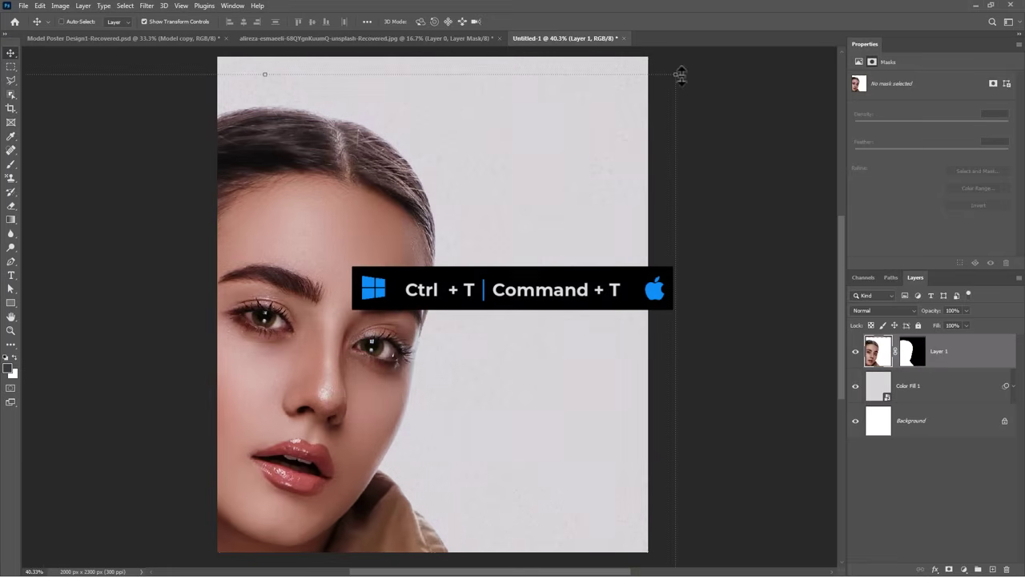
key(ctrl+t)
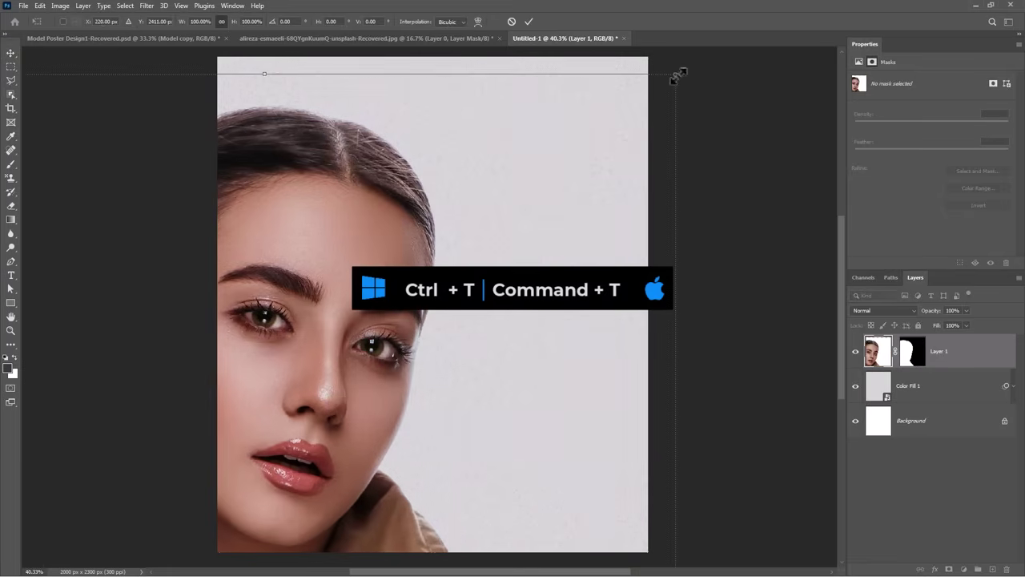
drag(677, 76, 427, 393)
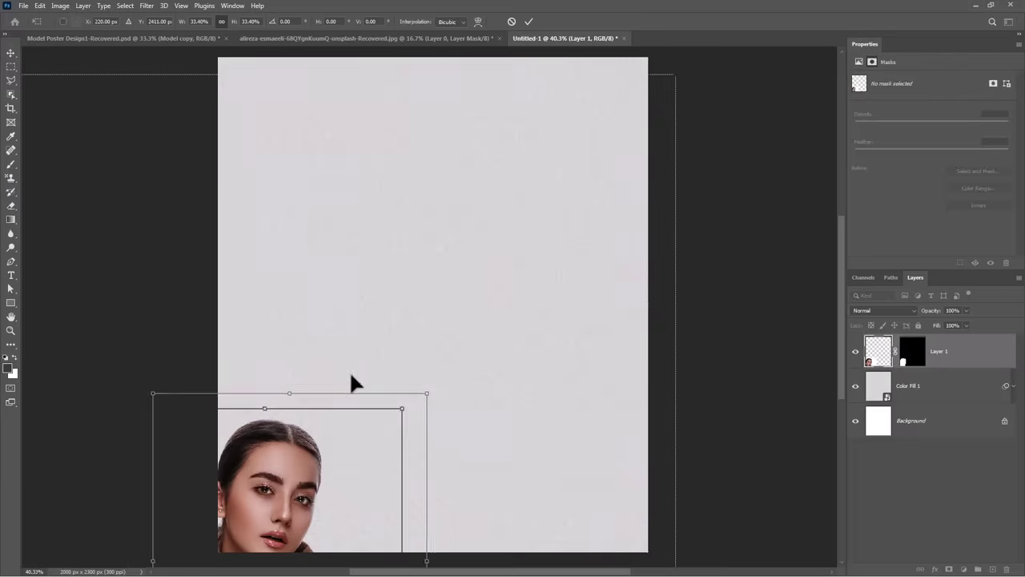
drag(351, 374, 427, 128)
mouse_move(544, 409)
mouse_down()
mouse_move(597, 535)
mouse_move(668, 549)
mouse_up()
drag(537, 352, 513, 347)
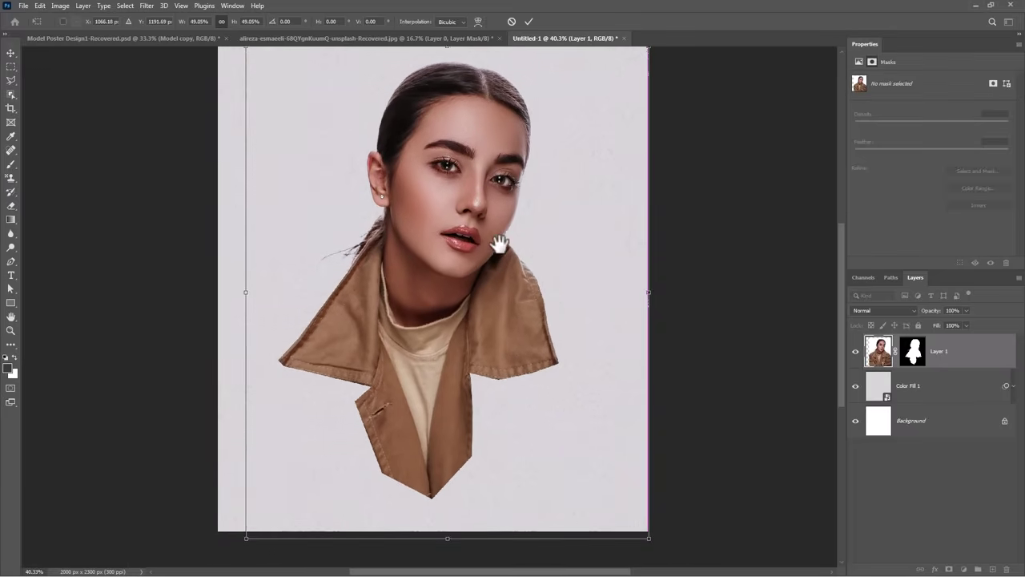
drag(498, 244, 507, 300)
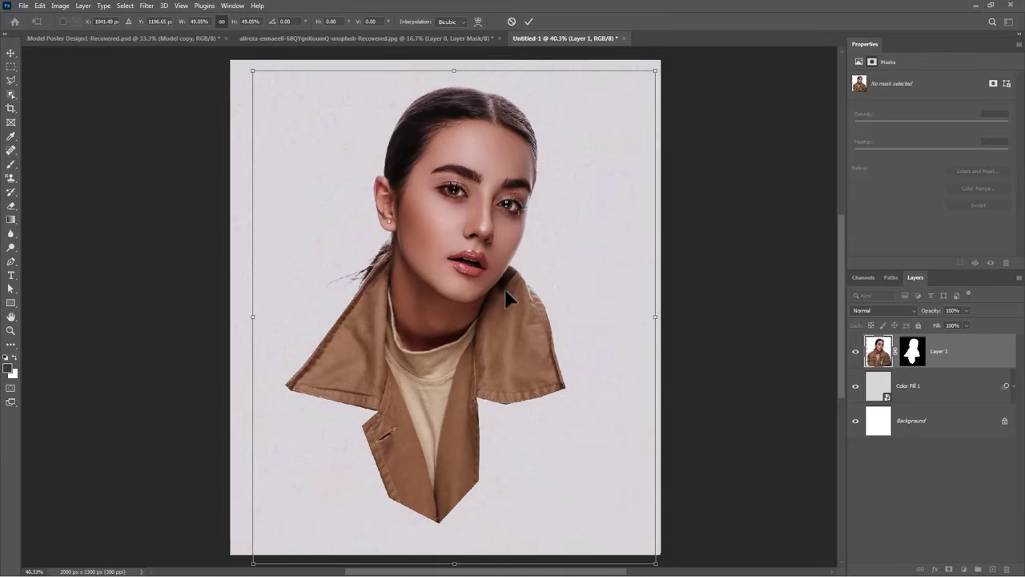
key(Return)
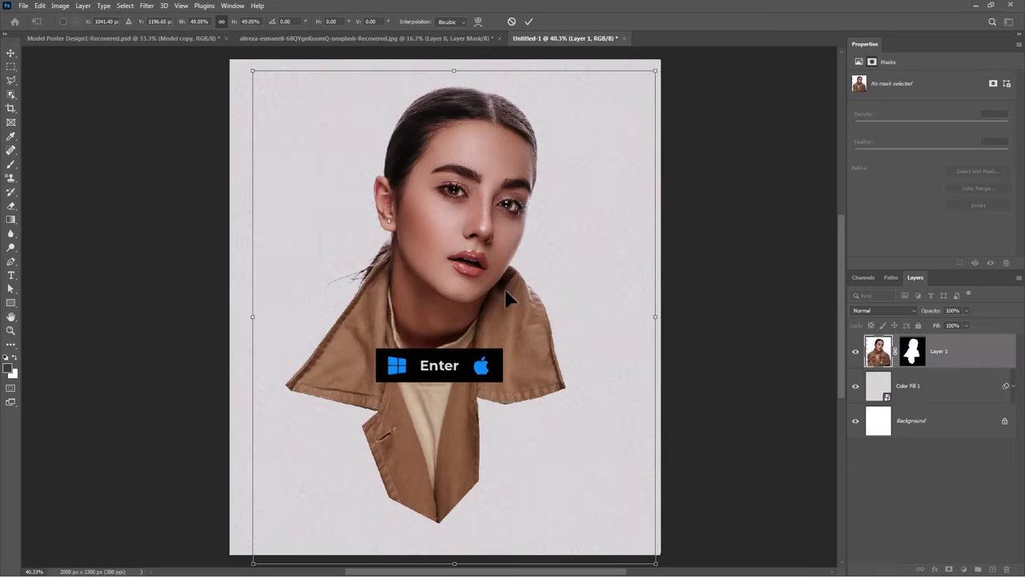
Apply Filter Gallery's Paint Daubs (brush size 5, sharpness 15) to the model layer
click(147, 6)
click(168, 65)
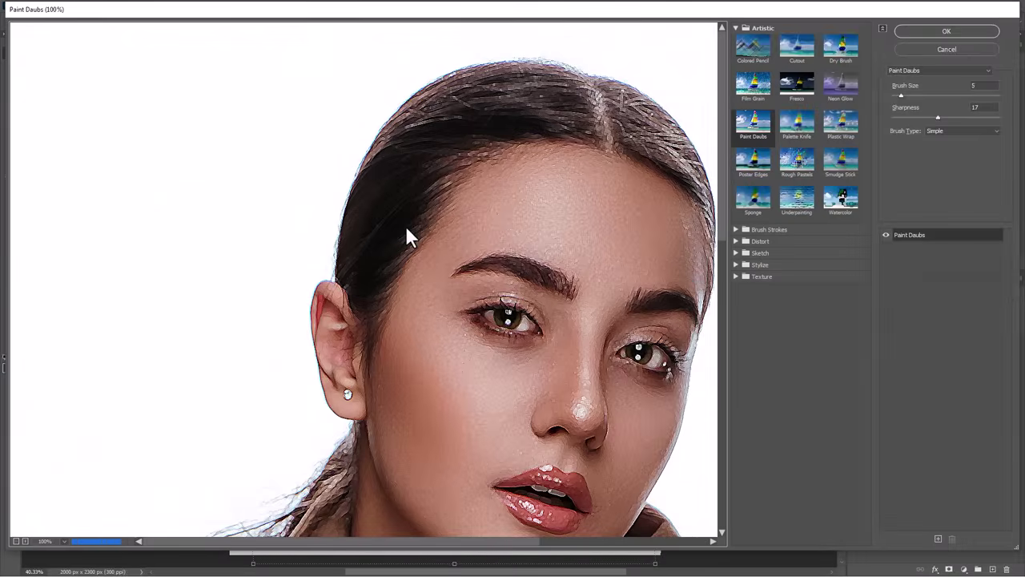
click(763, 130)
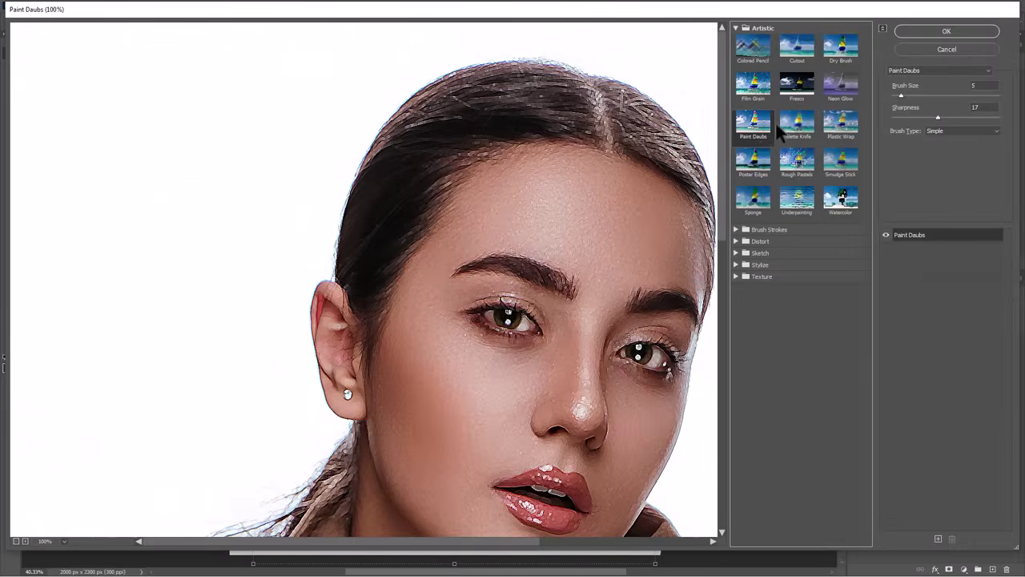
click(929, 117)
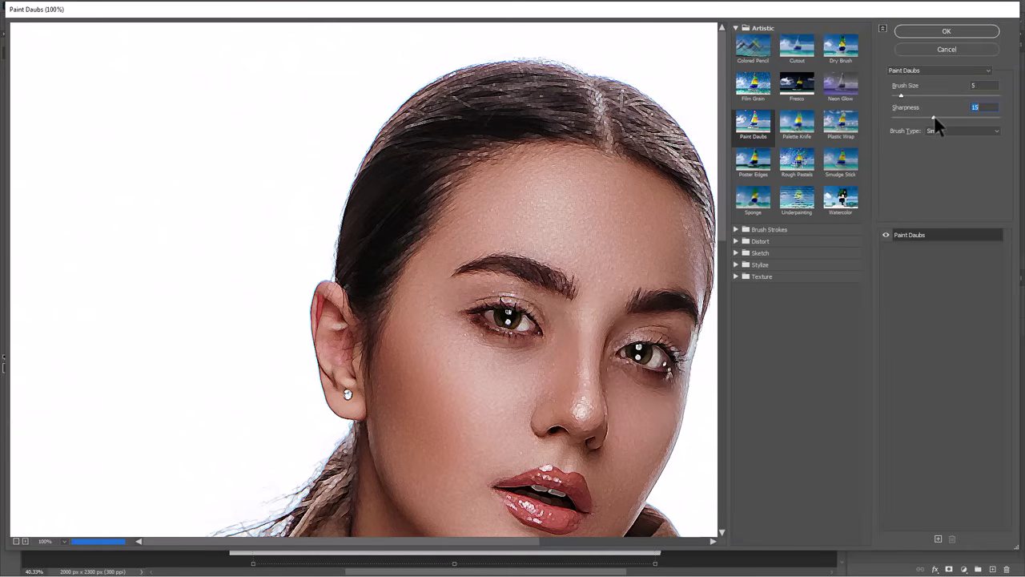
click(935, 36)
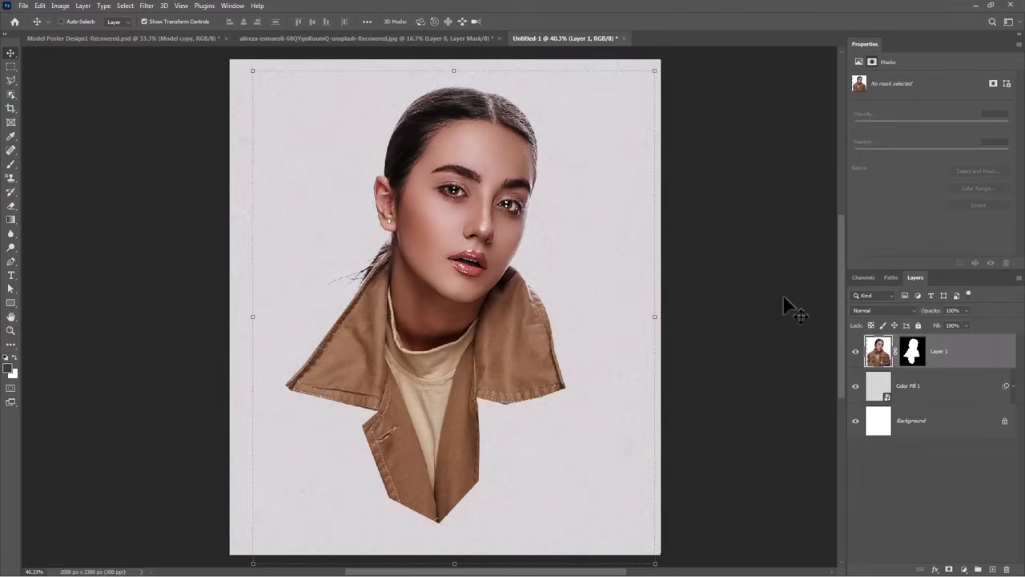
Clip a Black & White adjustment to the model photo with Reds at −12
click(963, 569)
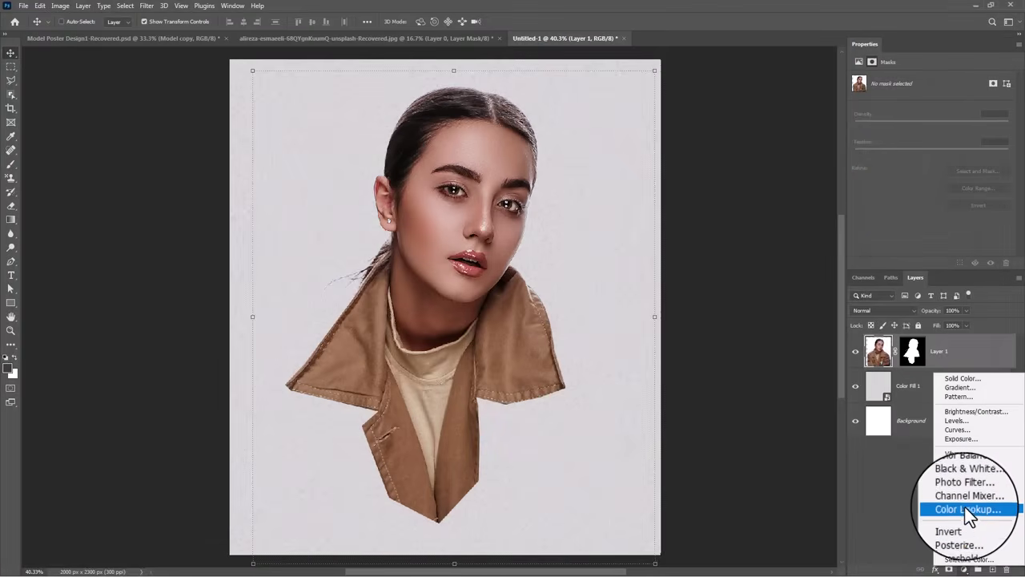
click(964, 481)
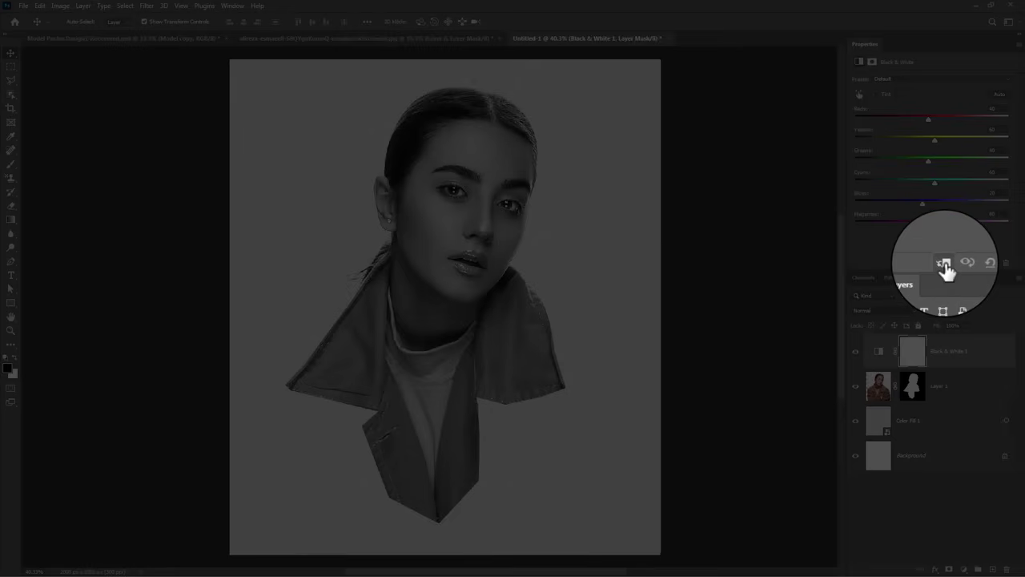
click(945, 263)
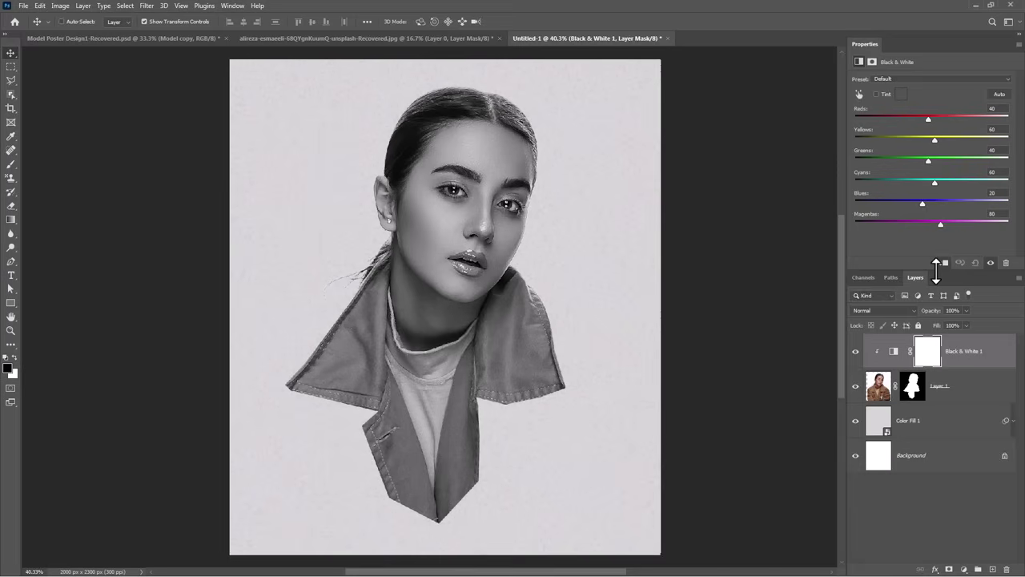
drag(927, 119, 911, 119)
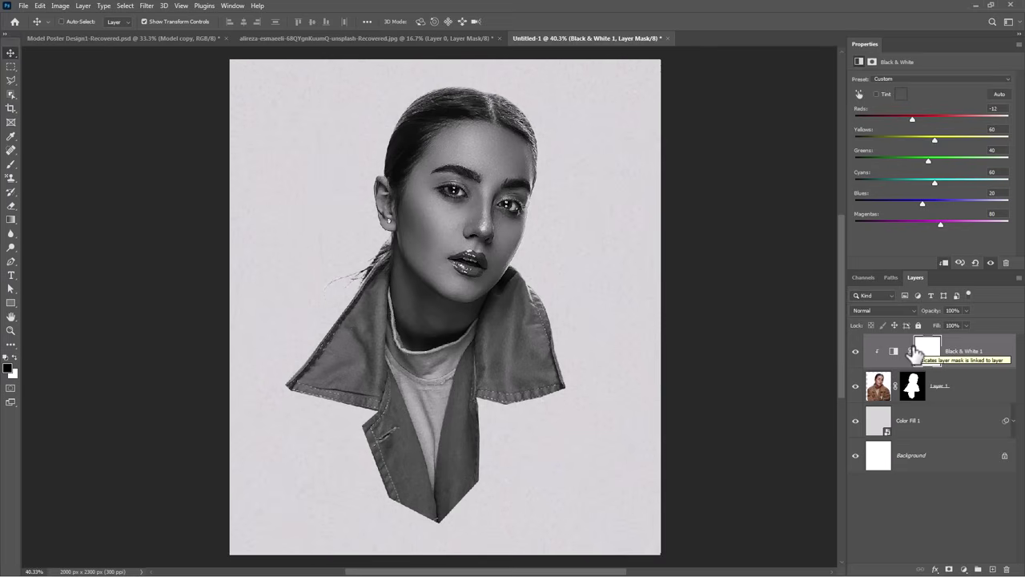
click(978, 402)
Group the photo and adjustment as 'Model' and convert the group to a smart object
key(ctrl+g)
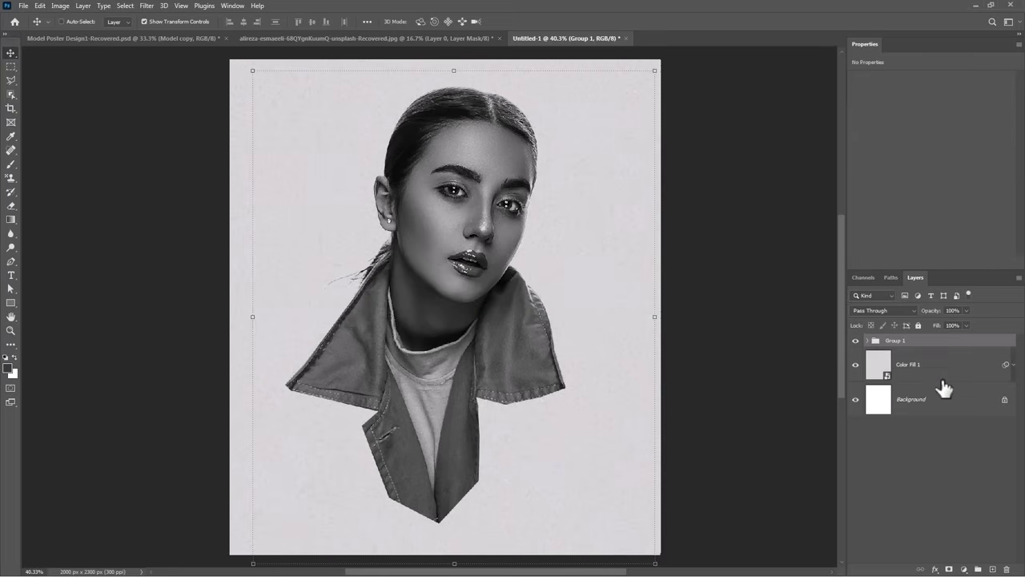
double_click(889, 343)
text(Model)
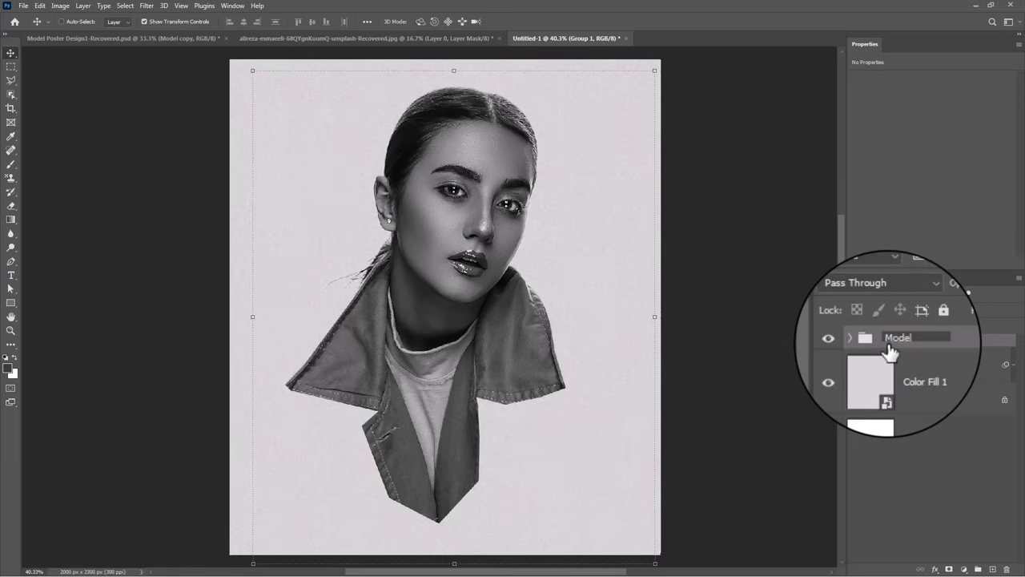
key(Return)
right_click(908, 351)
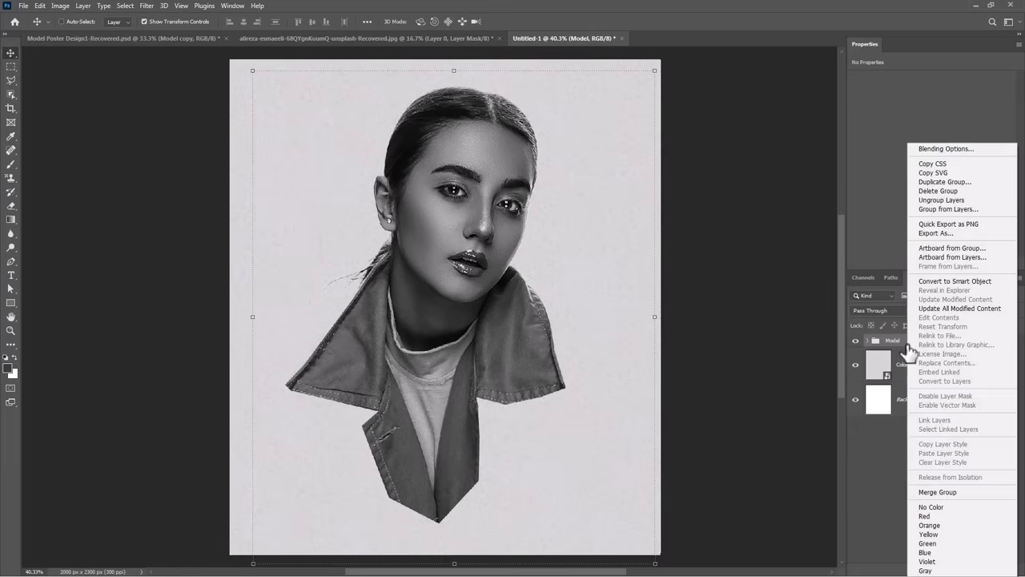
click(929, 281)
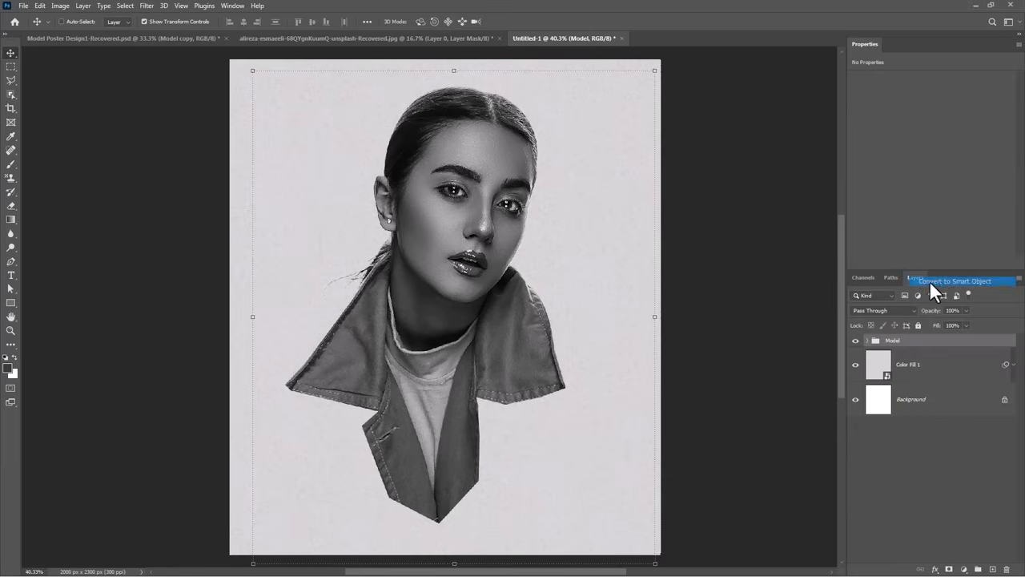
Add a 26 pt white 'TOPMODEL' text layer near the model's mouth
click(11, 275)
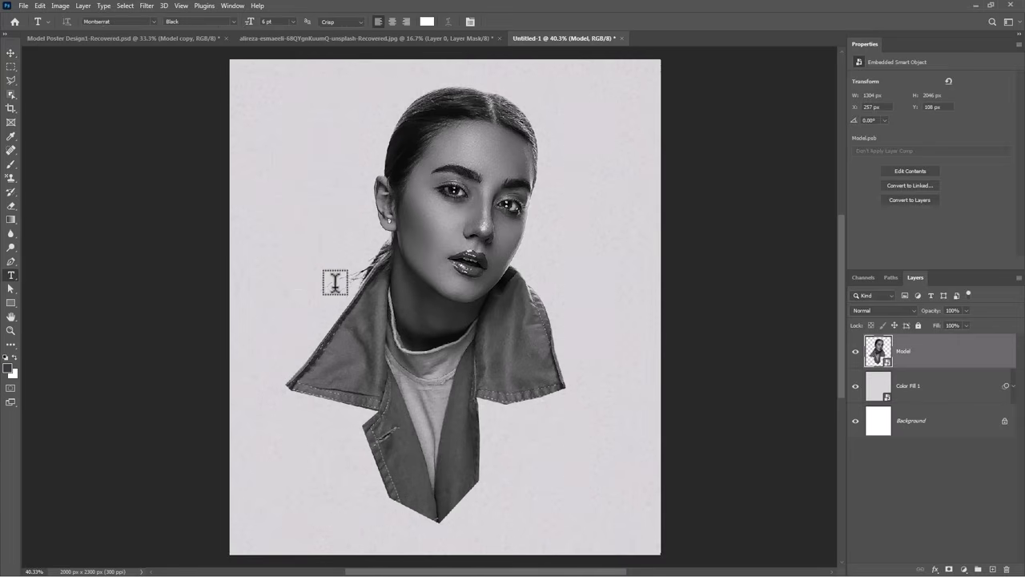
click(440, 256)
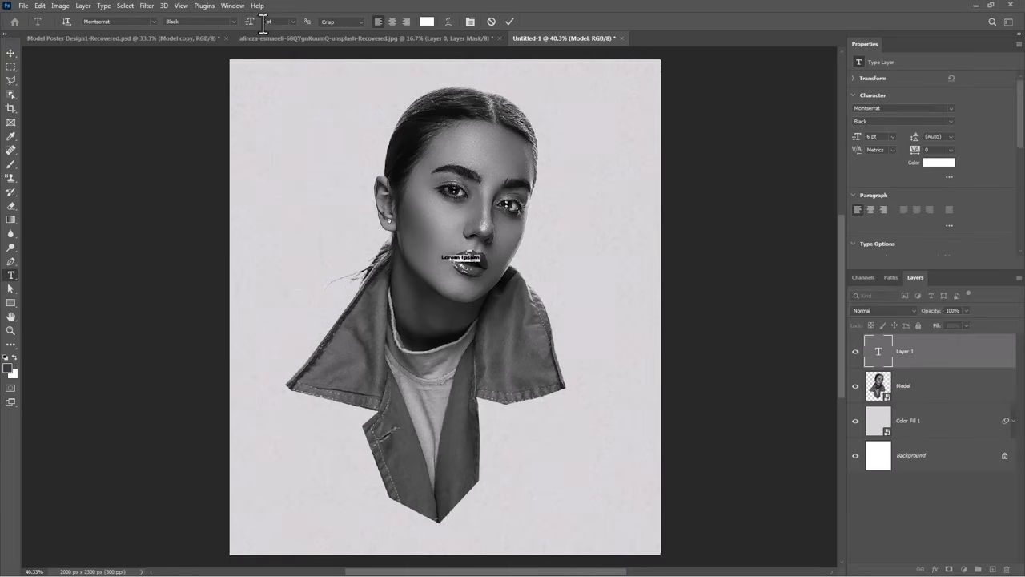
text(26)
key(Return)
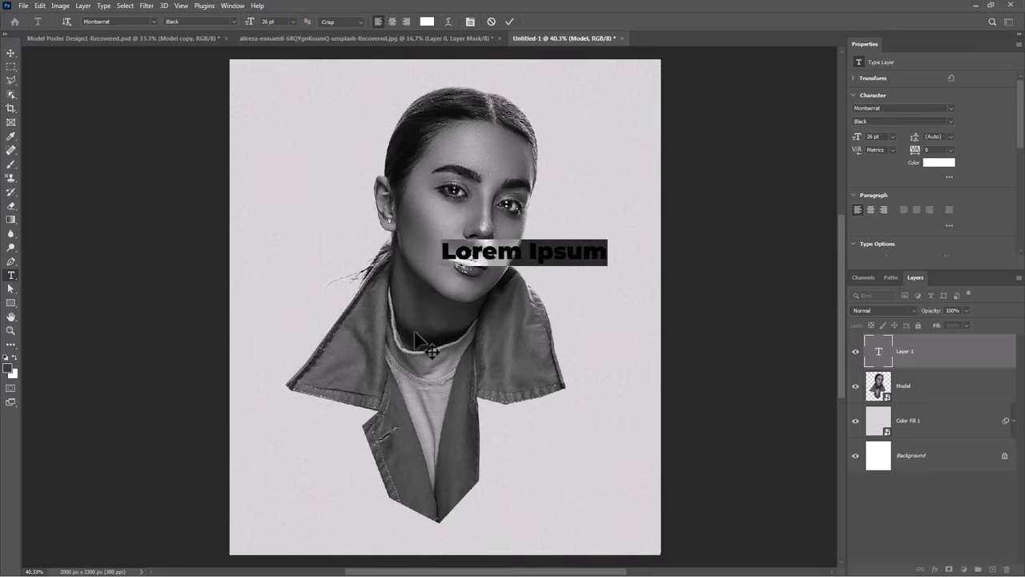
text(TOPMODEL)
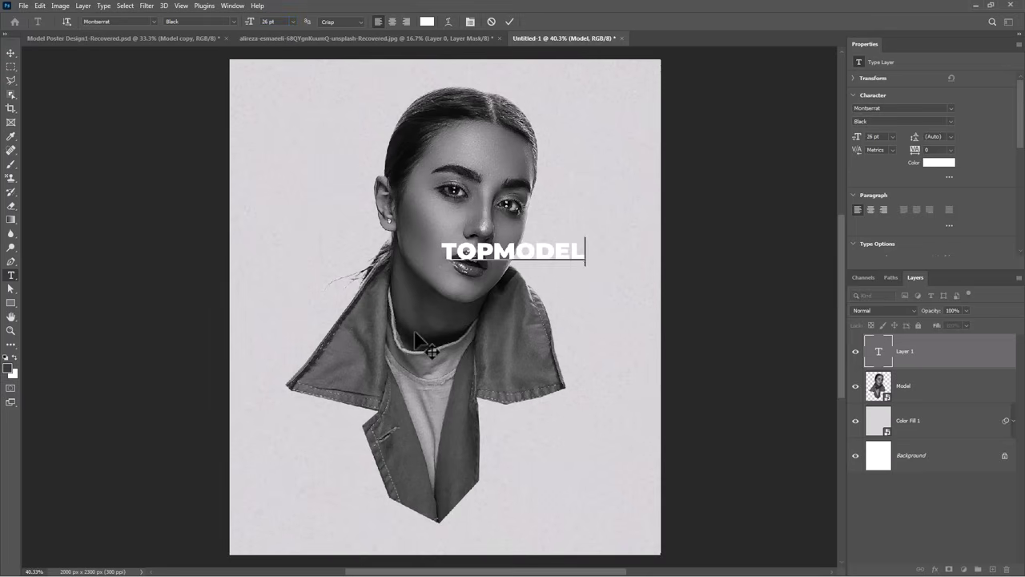
key(ctrl+Return)
Rotate the TOPMODEL title 90° and enlarge it to about 83 pt down the face
key(ctrl+t)
drag(545, 268, 459, 269)
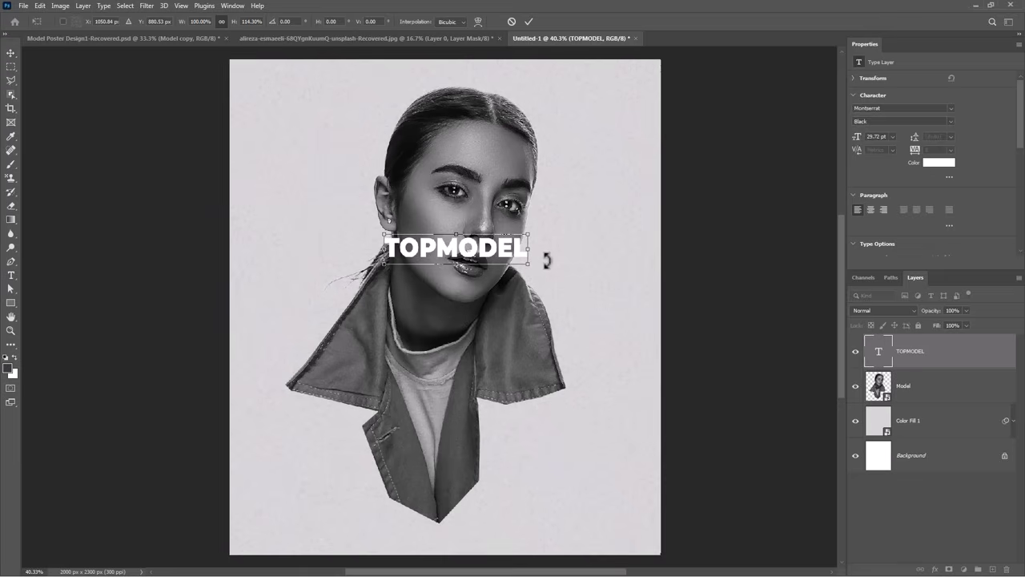
drag(546, 259, 446, 339)
mouse_move(462, 299)
mouse_down()
mouse_move(416, 238)
mouse_move(501, 520)
mouse_up()
drag(464, 424, 440, 404)
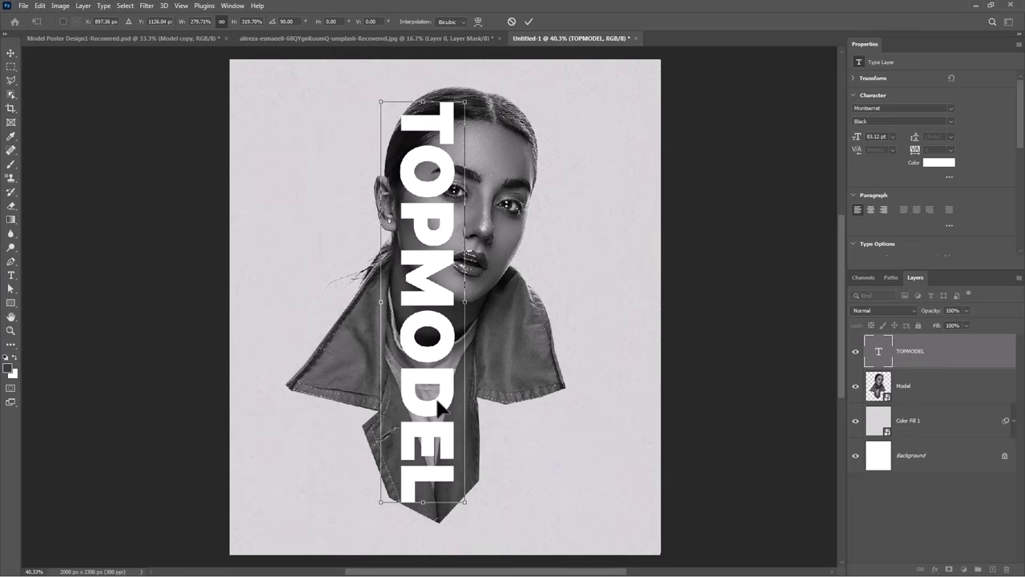
key(Return)
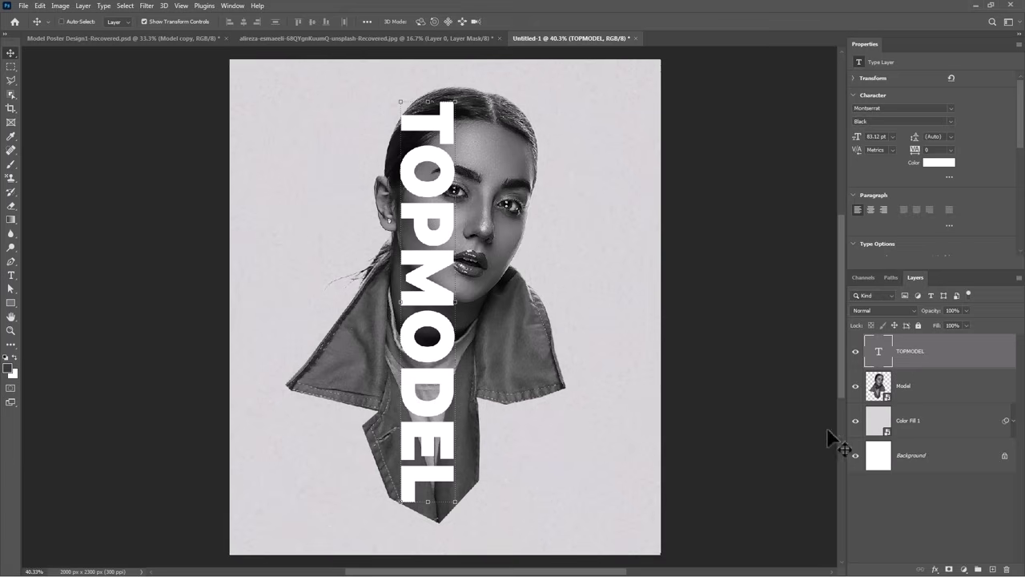
Duplicate the Model layer above the TOPMODEL text, hide the copy, and add a mask to Model
click(917, 389)
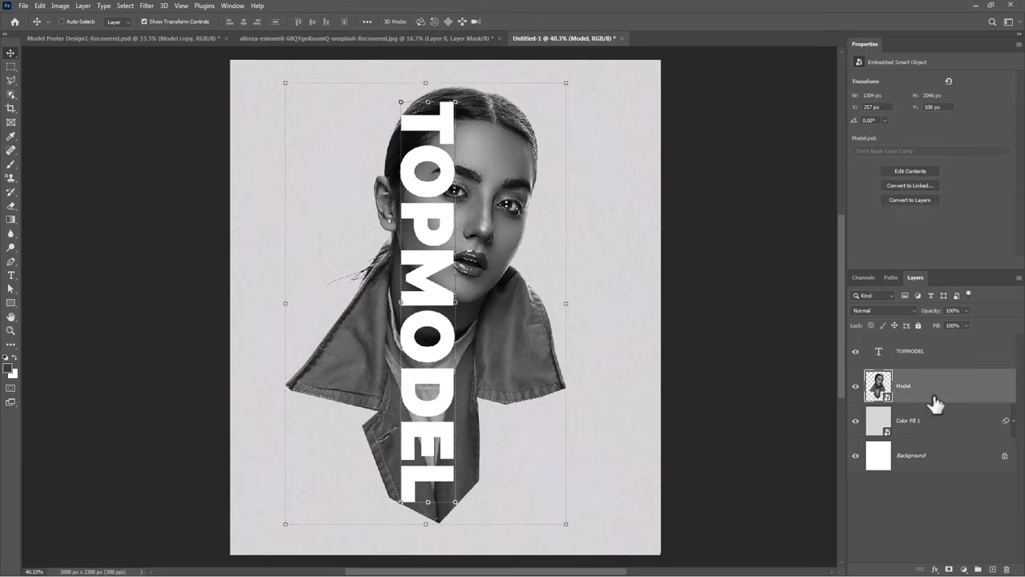
key(ctrl+j)
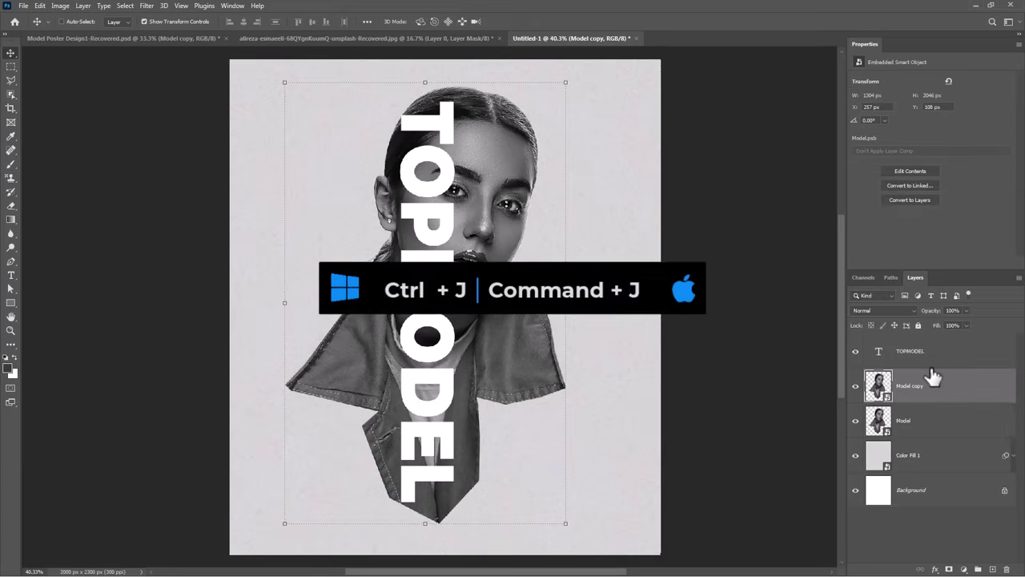
drag(921, 391, 915, 345)
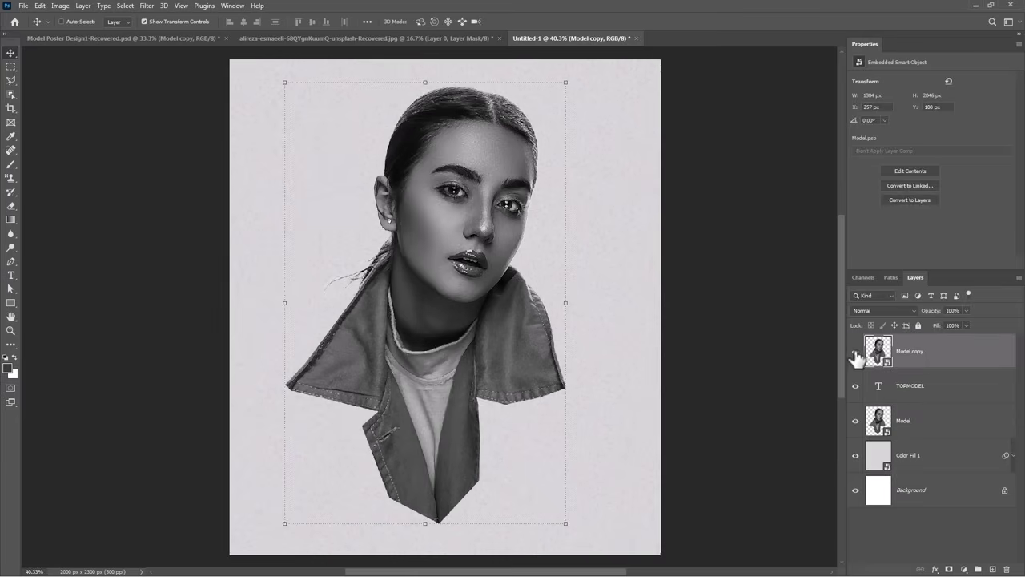
click(855, 352)
click(899, 389)
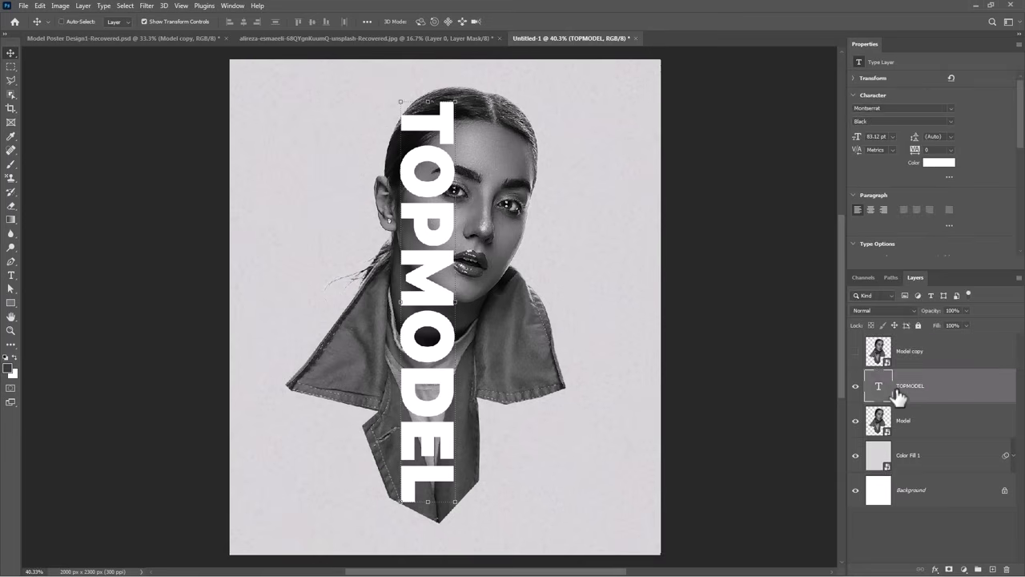
click(910, 425)
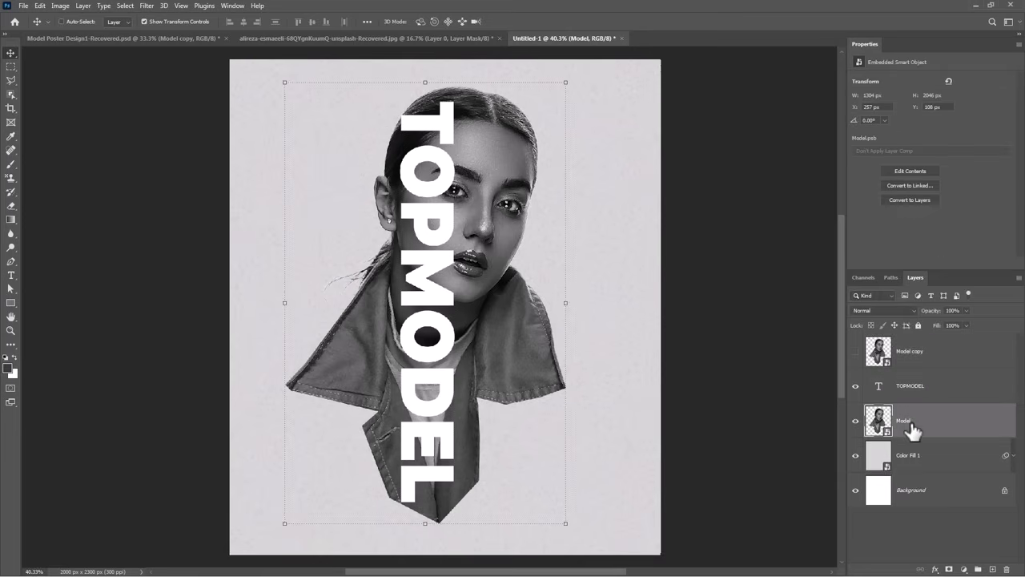
click(949, 570)
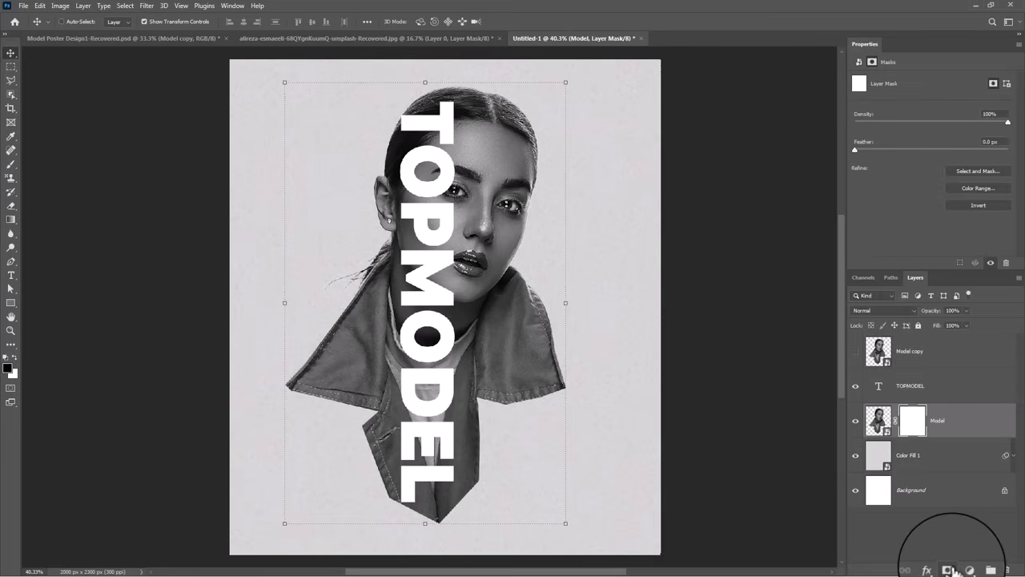
Select the TOPMODEL letter outlines, invert the selection, and target Model's mask with the Brush
click(905, 392)
right_click(880, 391)
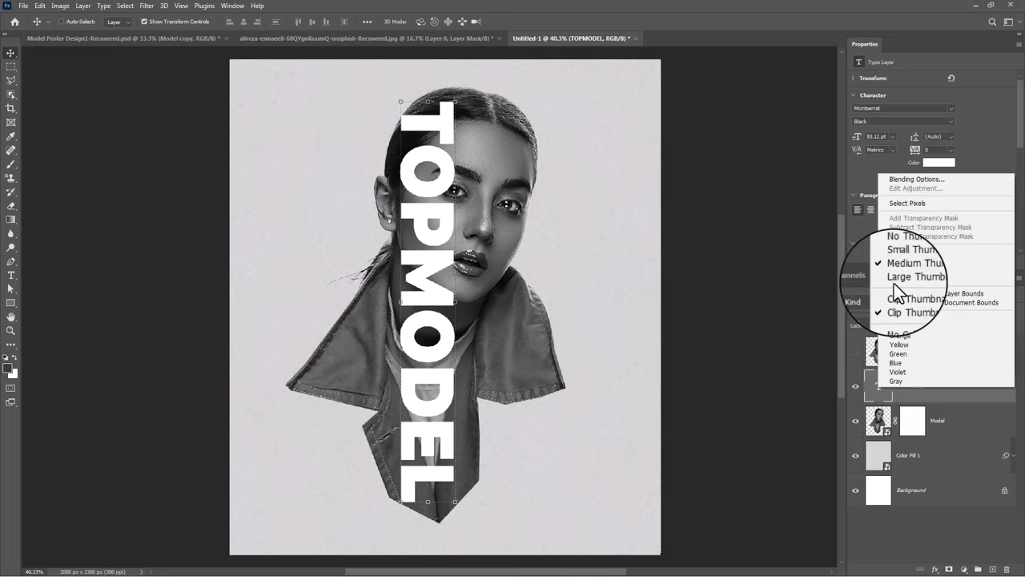
click(906, 202)
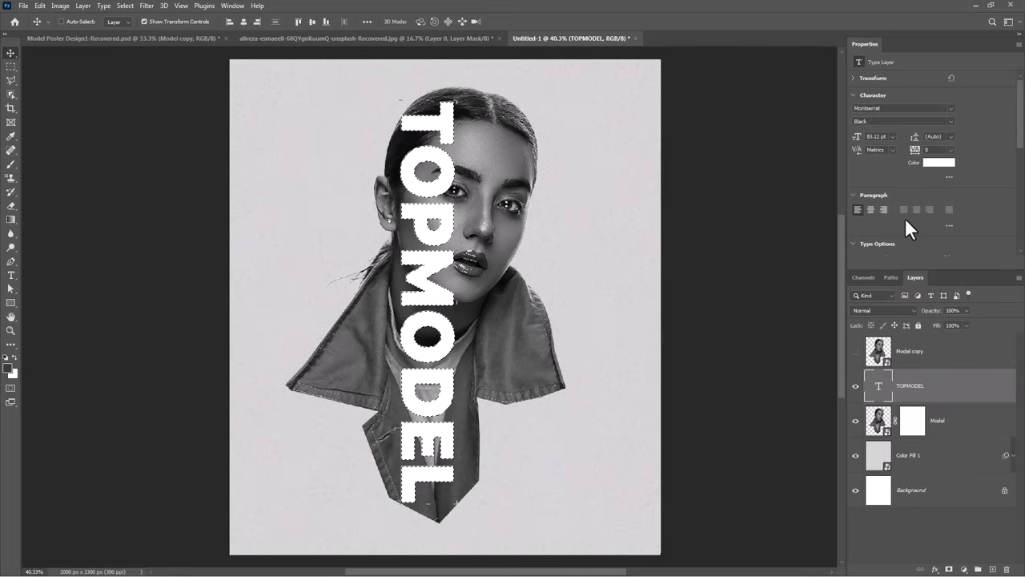
click(123, 6)
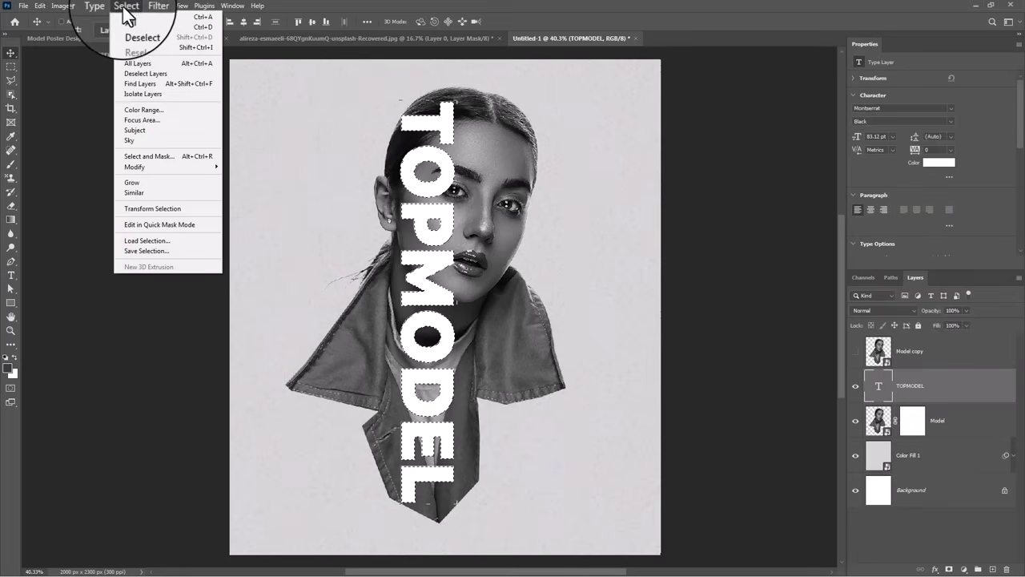
click(133, 46)
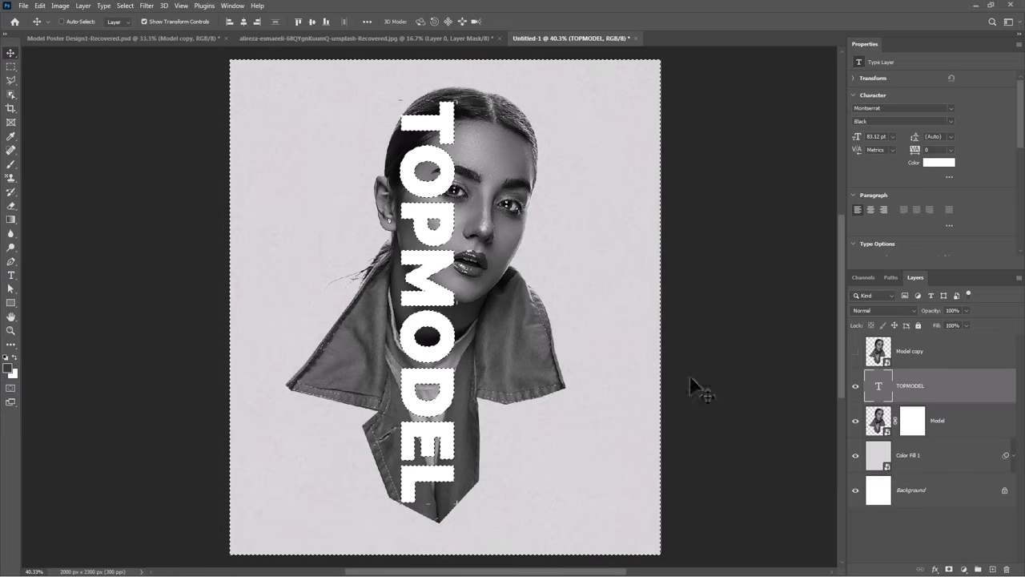
click(905, 425)
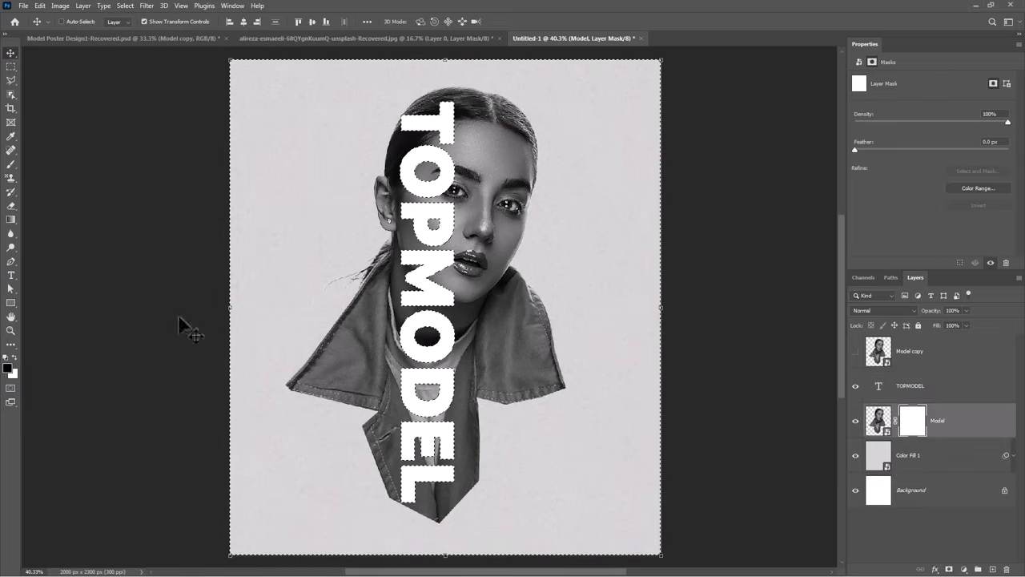
click(10, 164)
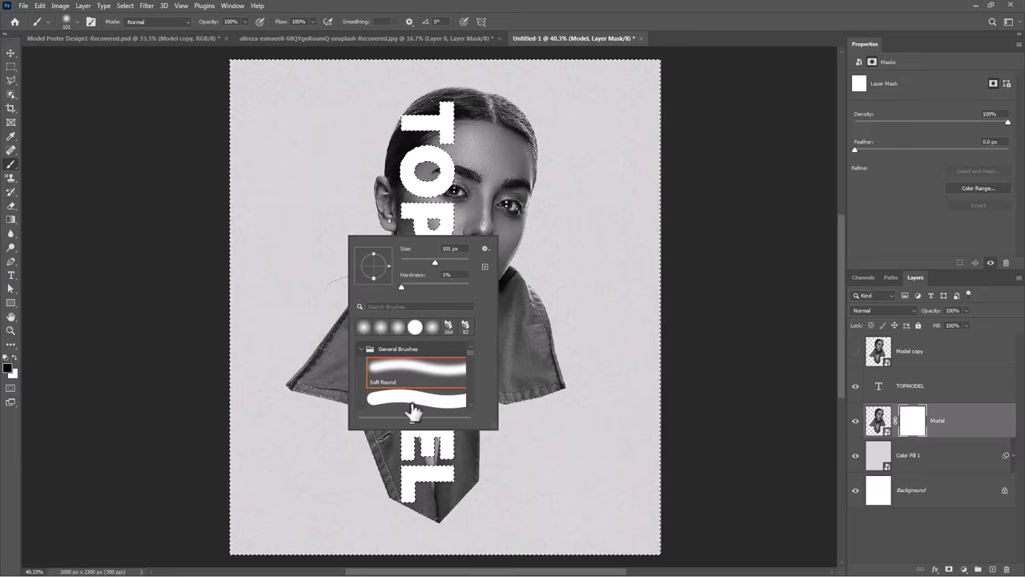
Paint black with a hard round brush to hide the left hair and collar, then deselect
click(413, 410)
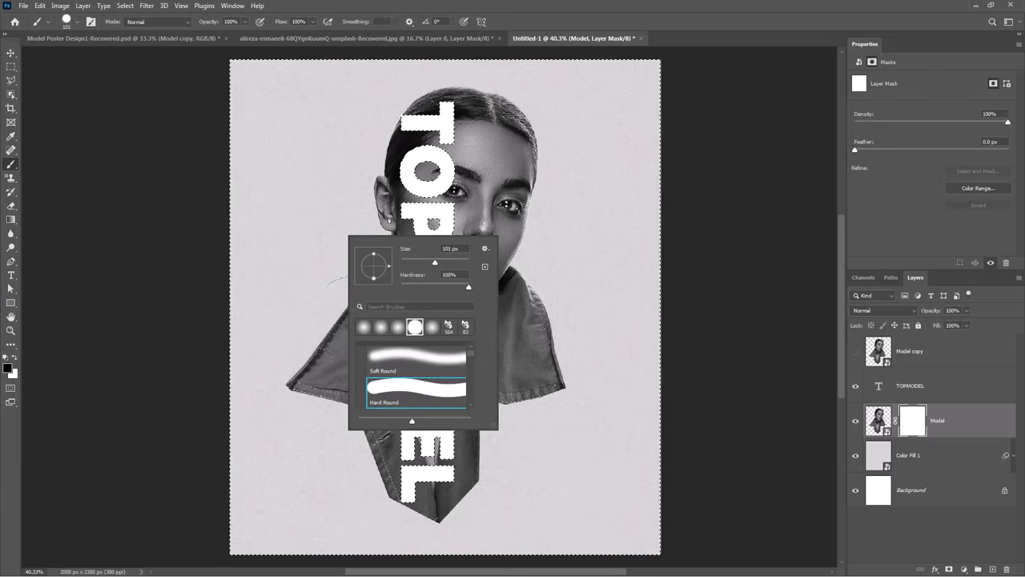
click(8, 367)
click(8, 368)
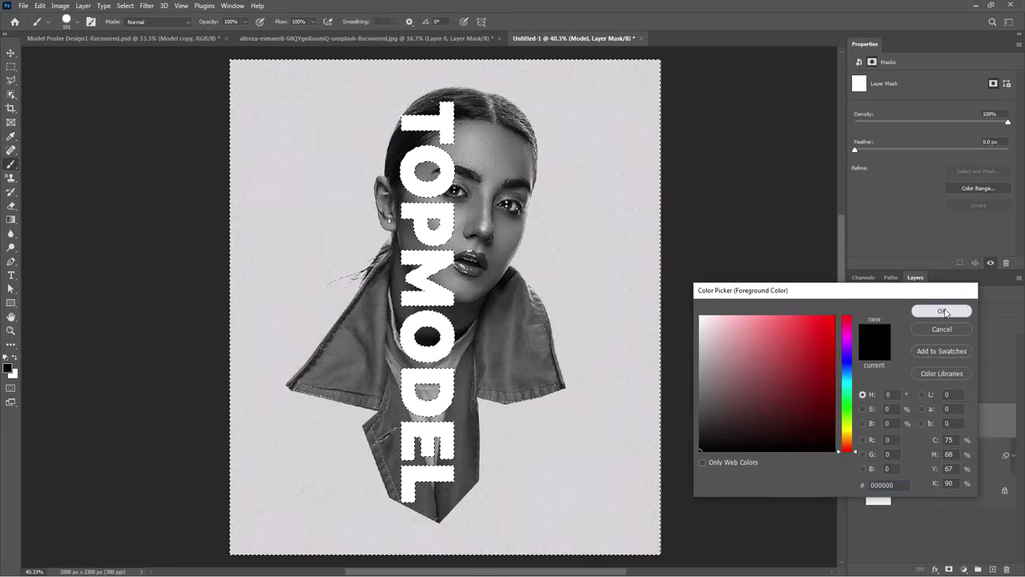
click(942, 311)
mouse_move(382, 147)
mouse_down()
mouse_move(366, 171)
mouse_move(355, 320)
mouse_move(344, 331)
mouse_move(375, 418)
mouse_move(366, 473)
mouse_move(378, 393)
mouse_up()
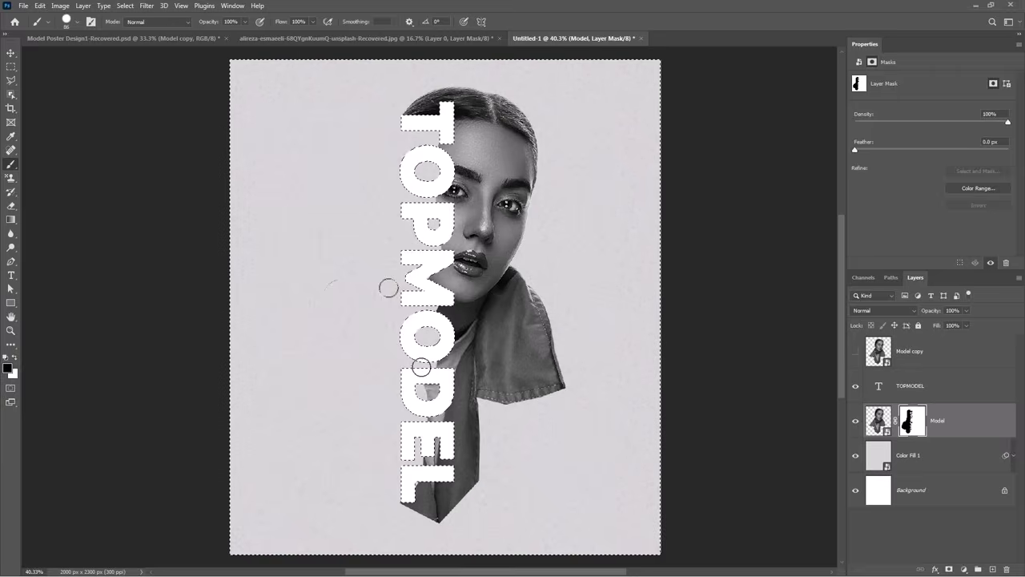
mouse_move(431, 393)
mouse_down()
mouse_move(433, 443)
mouse_move(411, 473)
mouse_up()
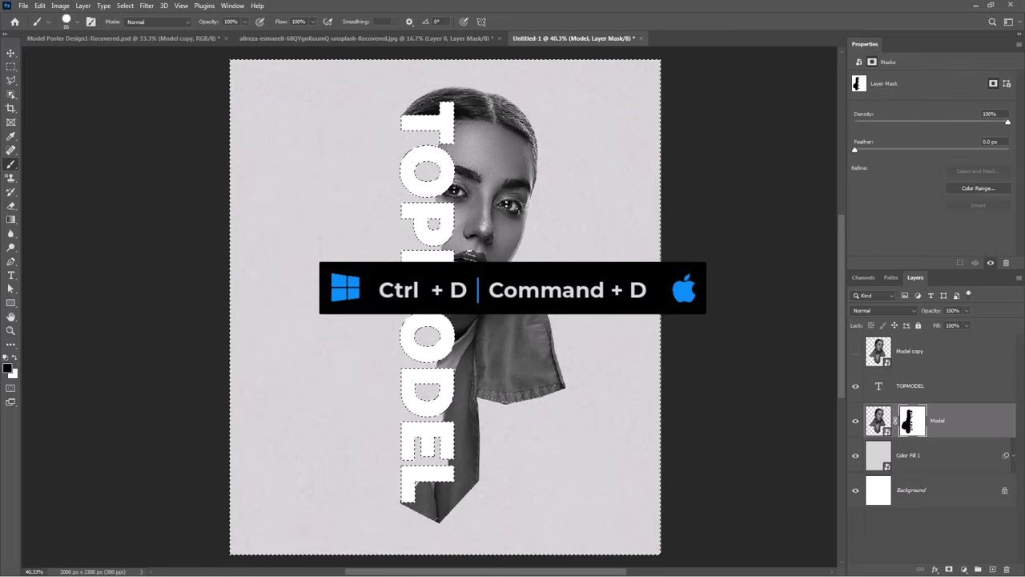
key(ctrl+d)
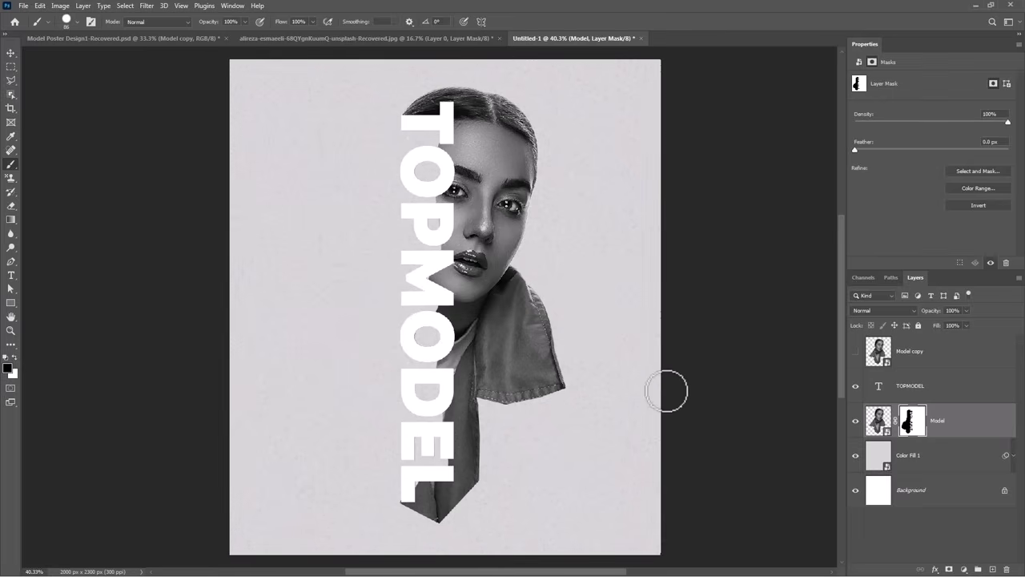
Show the Model copy layer and clip it into the TOPMODEL text
click(855, 352)
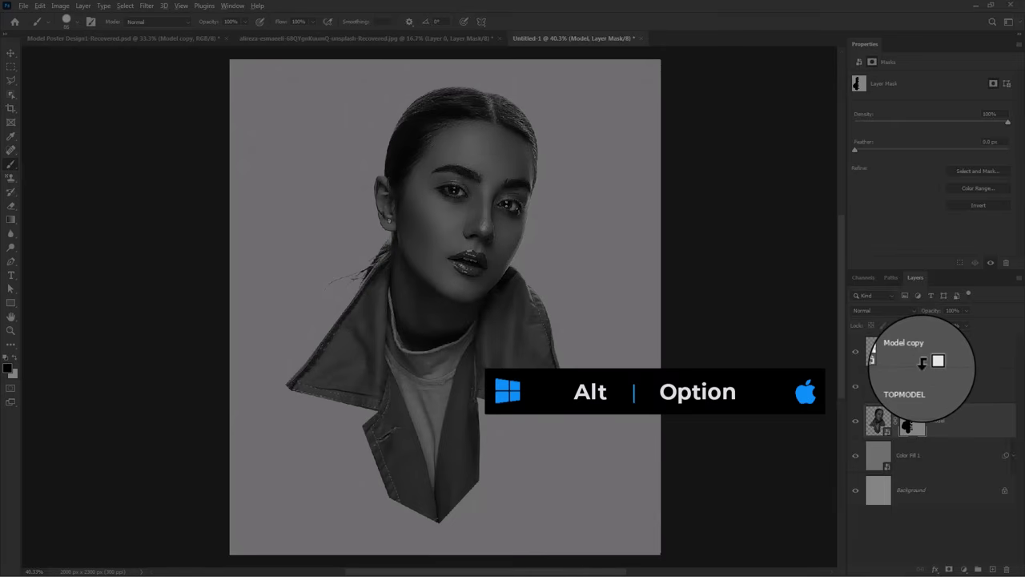
alt+click(922, 363)
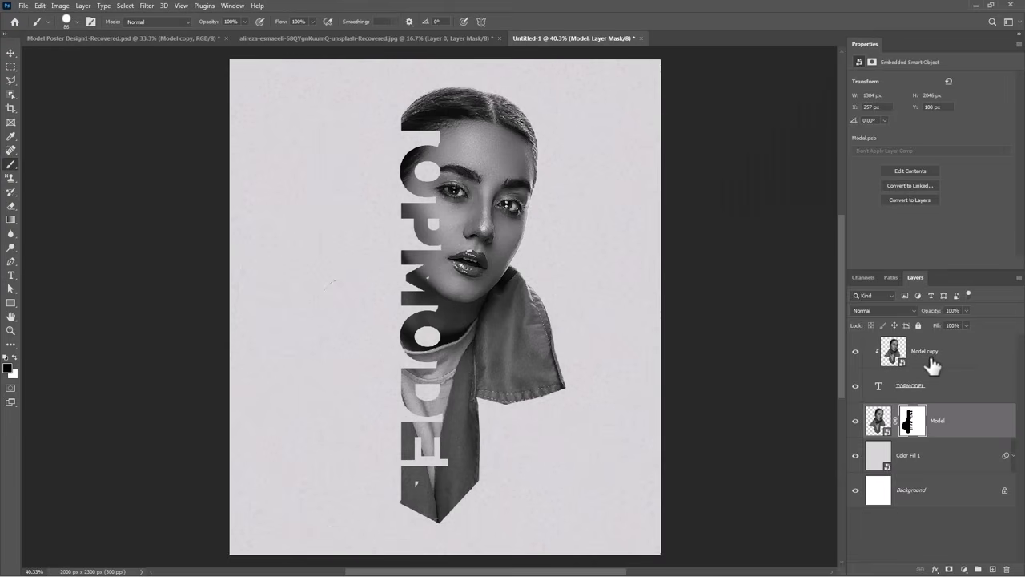
click(977, 363)
click(954, 386)
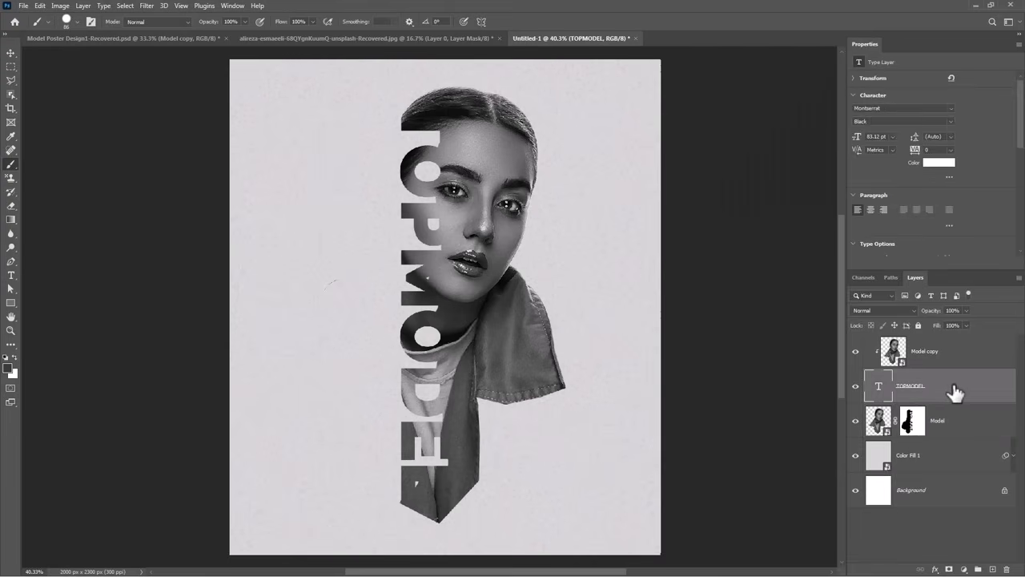
right_click(959, 392)
key(Escape)
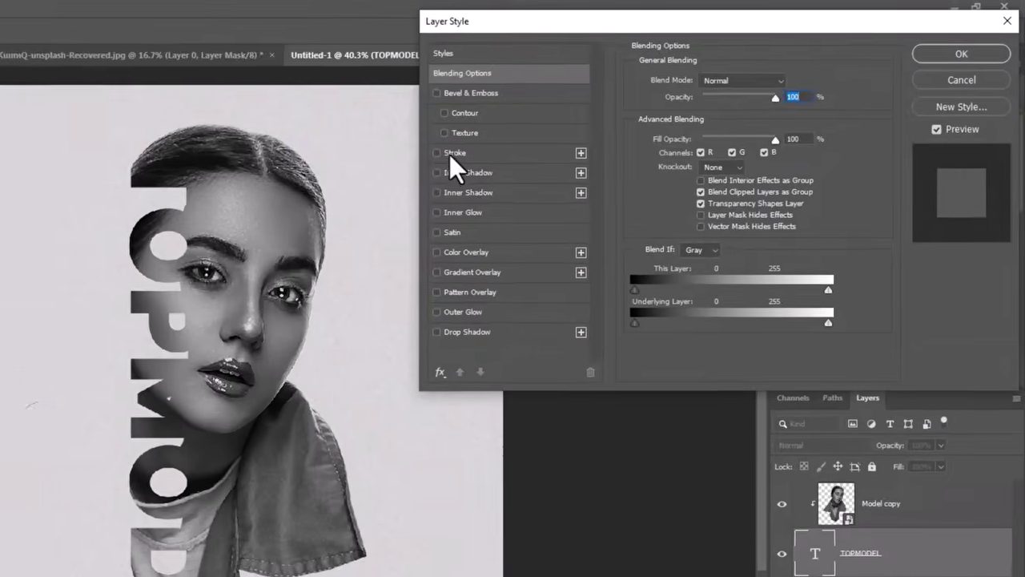
Give the TOPMODEL text a 1 px mid-grey Outside stroke
click(441, 154)
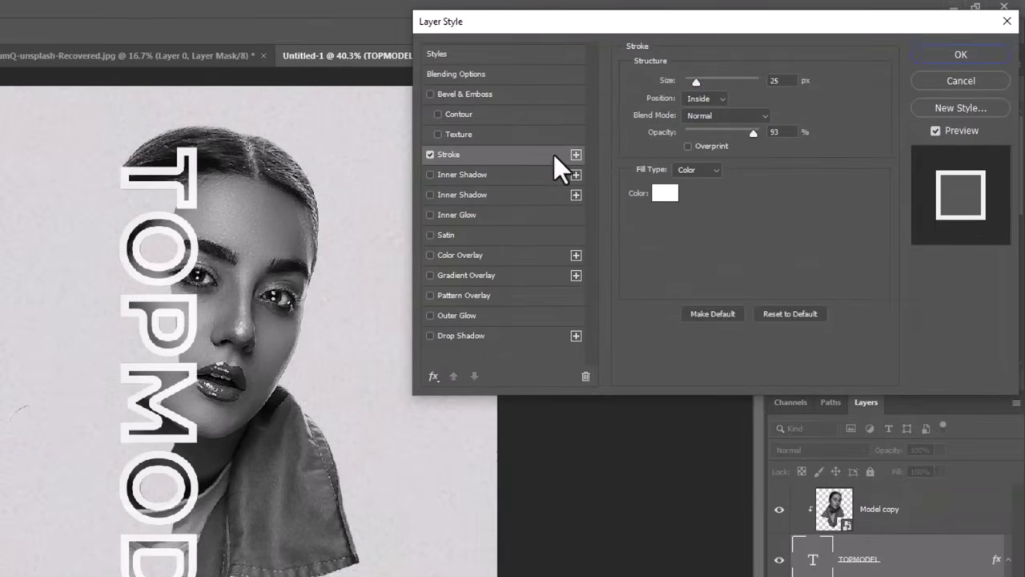
click(703, 98)
click(702, 104)
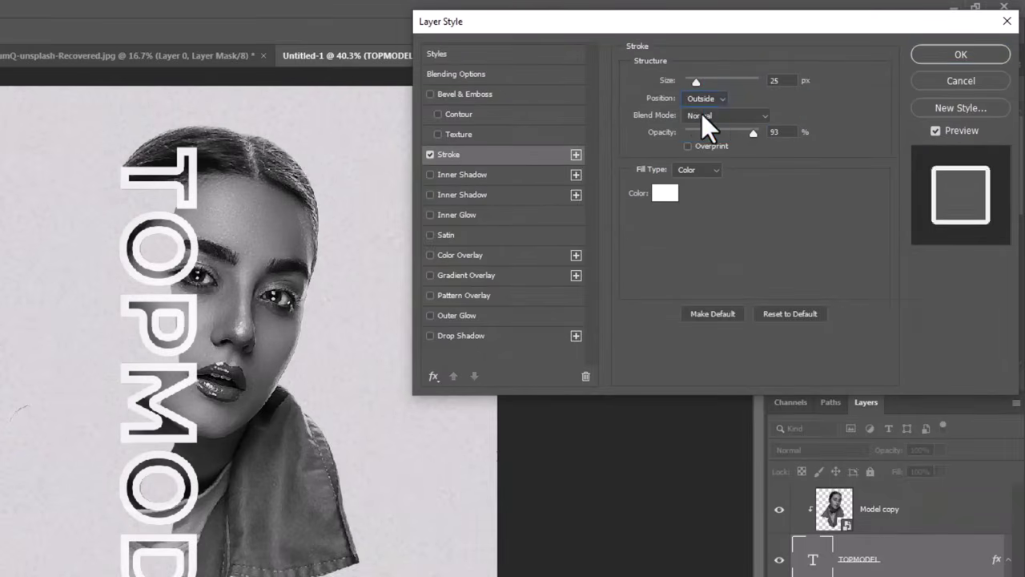
double_click(775, 80)
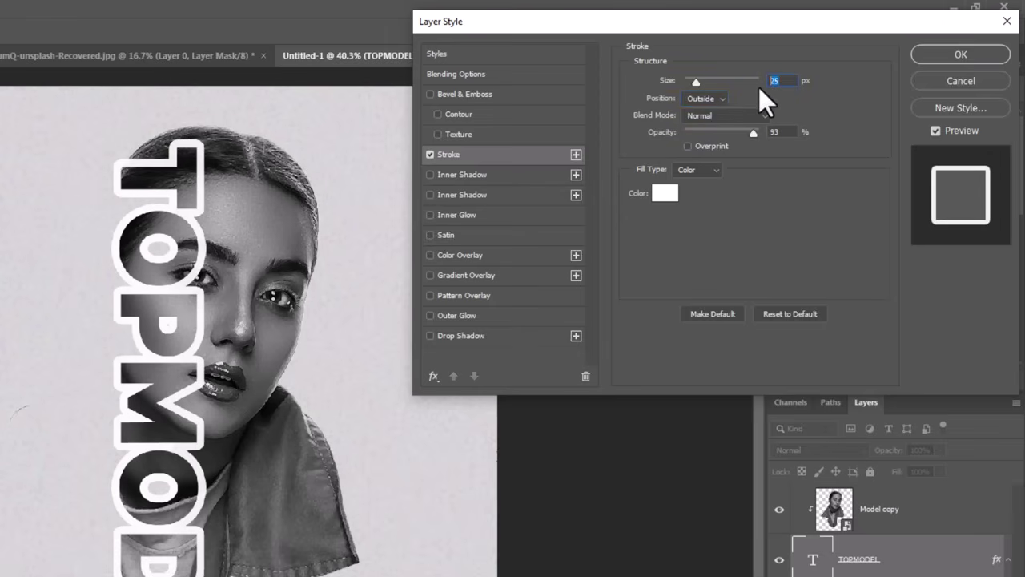
text(1)
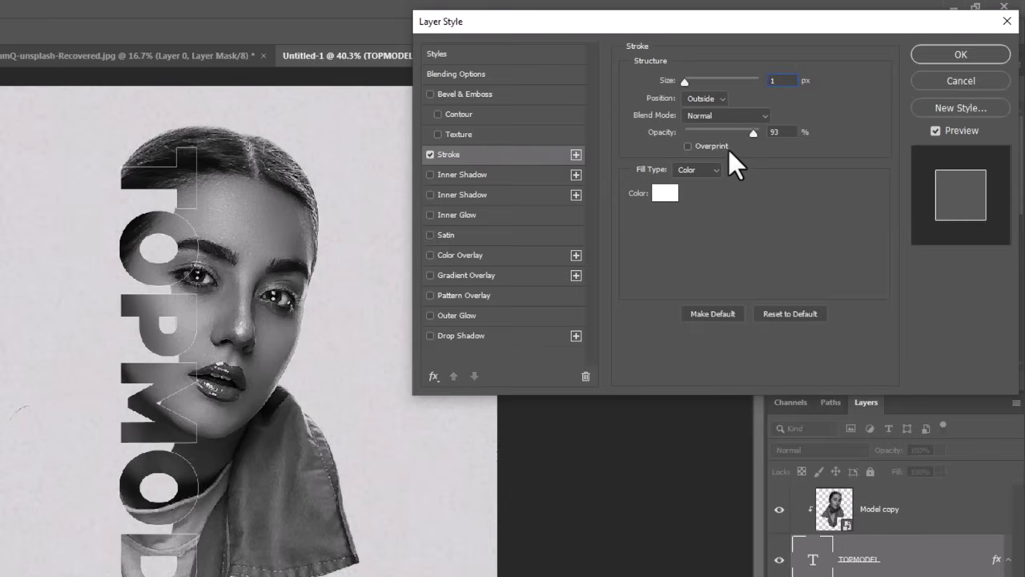
click(665, 193)
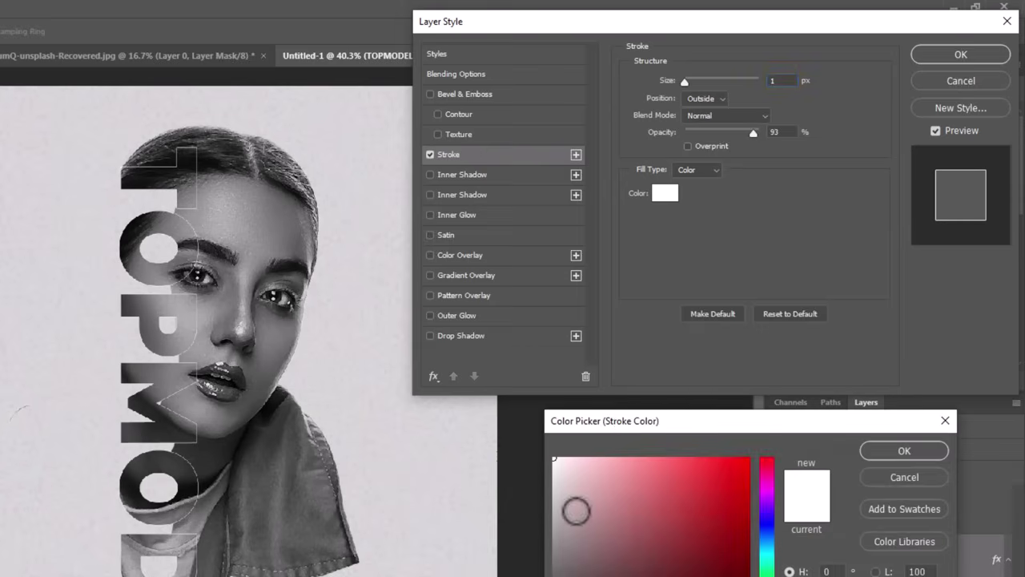
drag(575, 510, 553, 552)
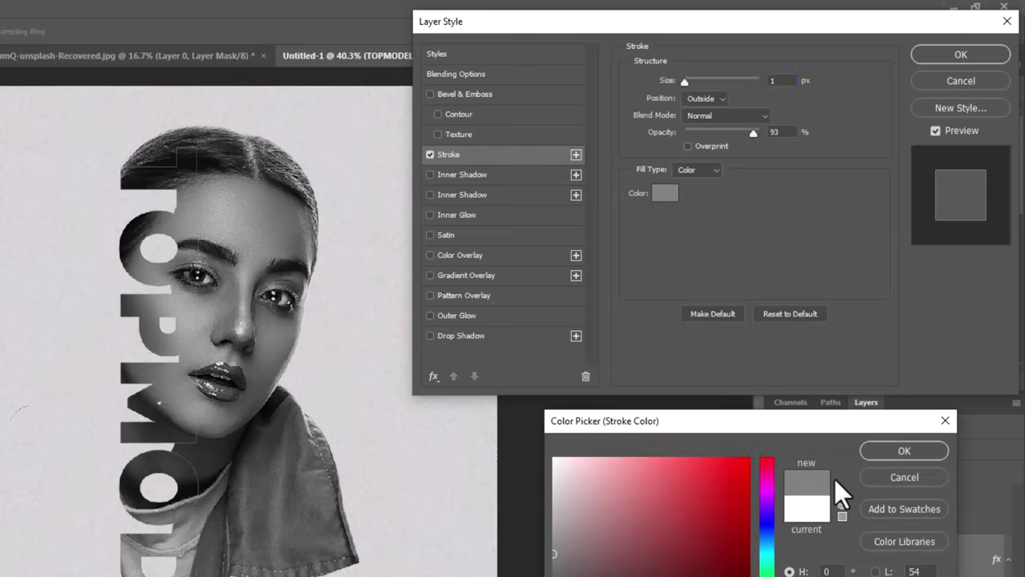
click(882, 449)
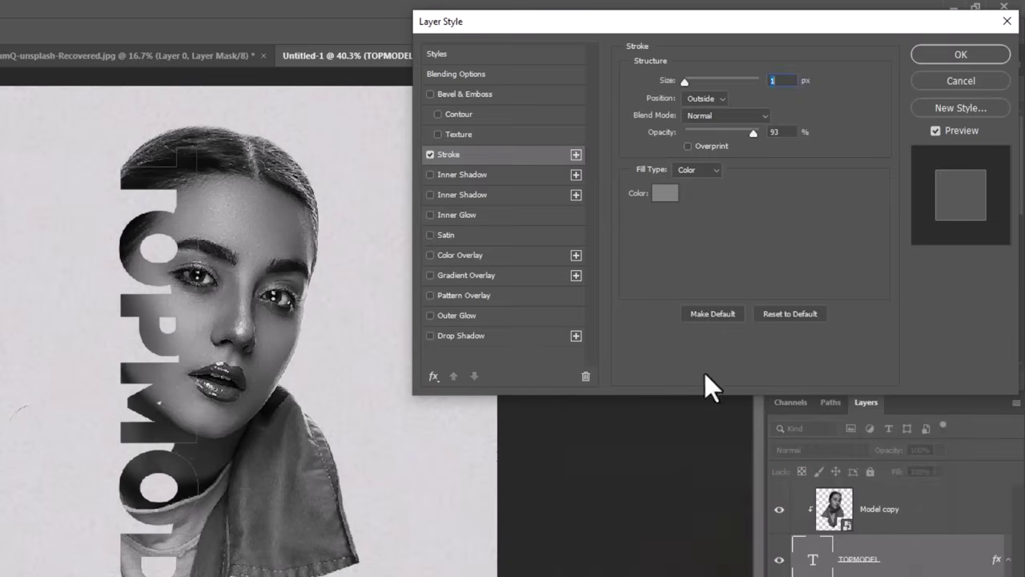
Add a 32 px, 35% Multiply drop shadow to TOPMODEL and apply the layer style
click(476, 335)
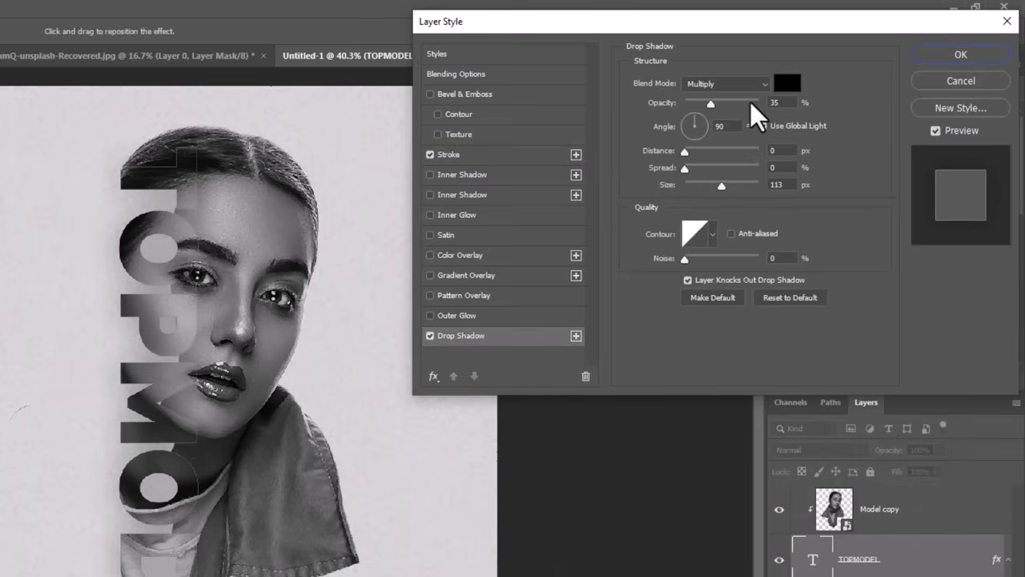
click(774, 185)
text(4)
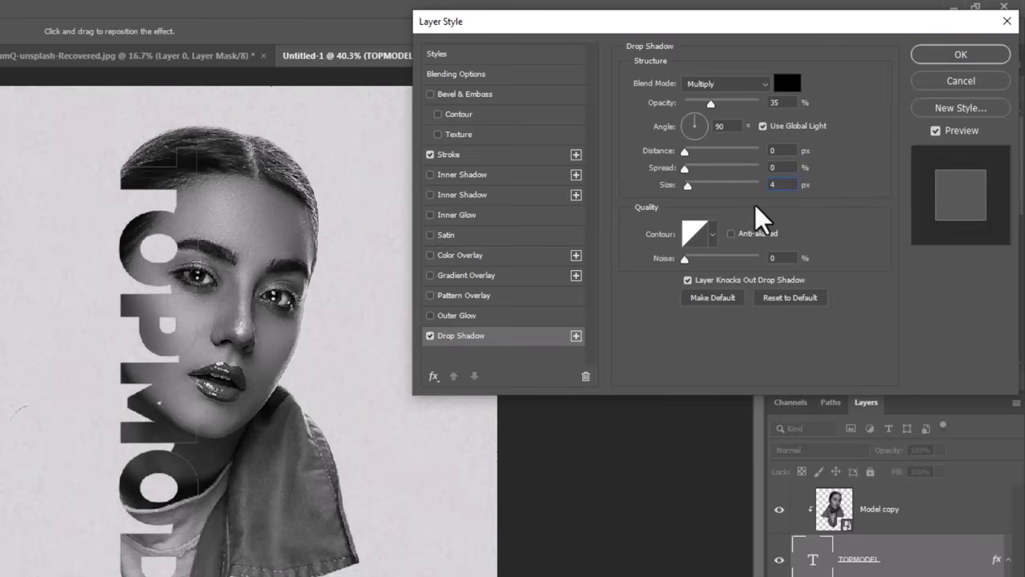
click(431, 335)
click(431, 336)
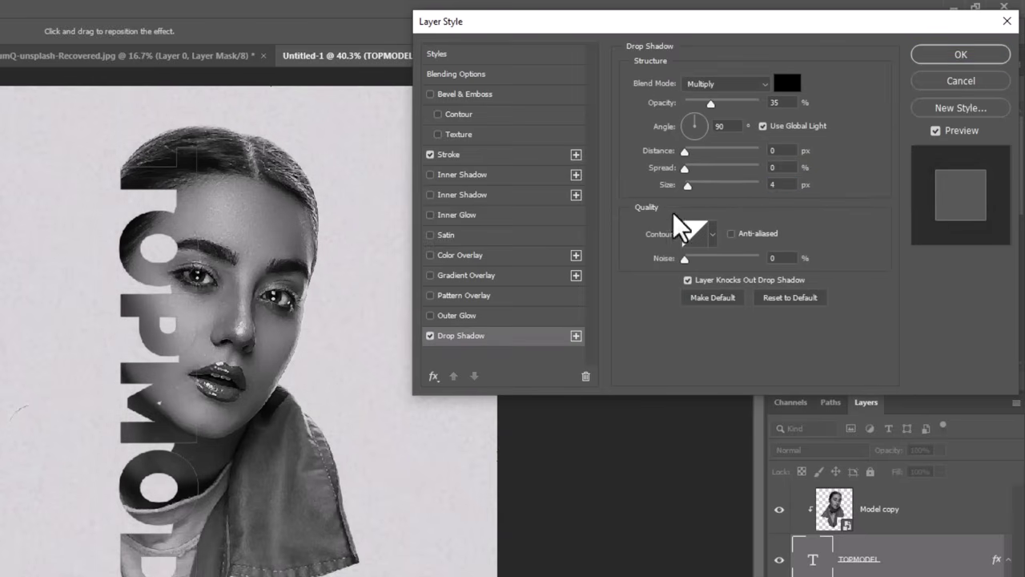
drag(688, 185, 699, 196)
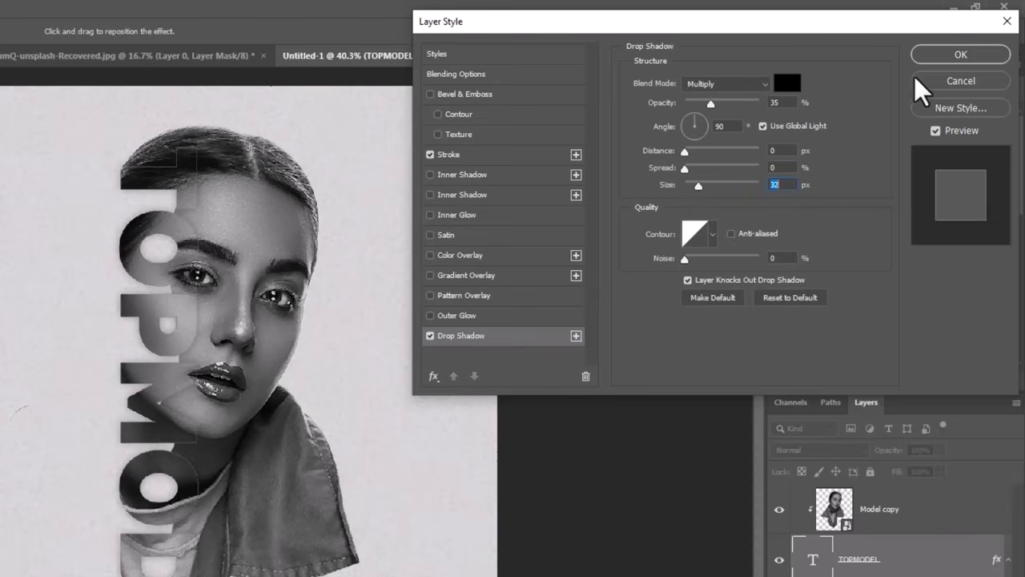
click(955, 56)
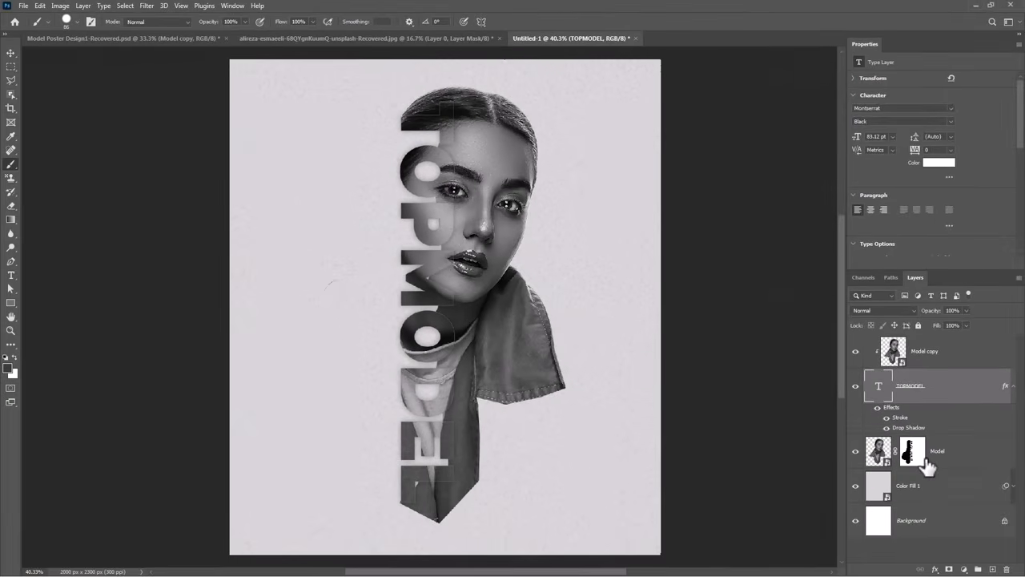
Add a new Layer 1 above Model, clip it to Model, and set it to Overlay
click(939, 454)
click(992, 568)
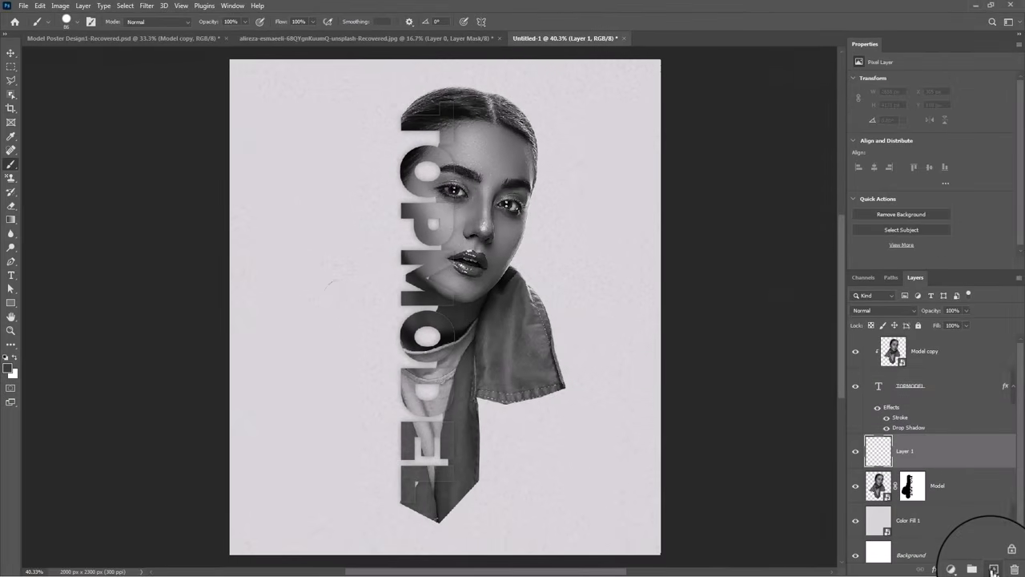
right_click(945, 460)
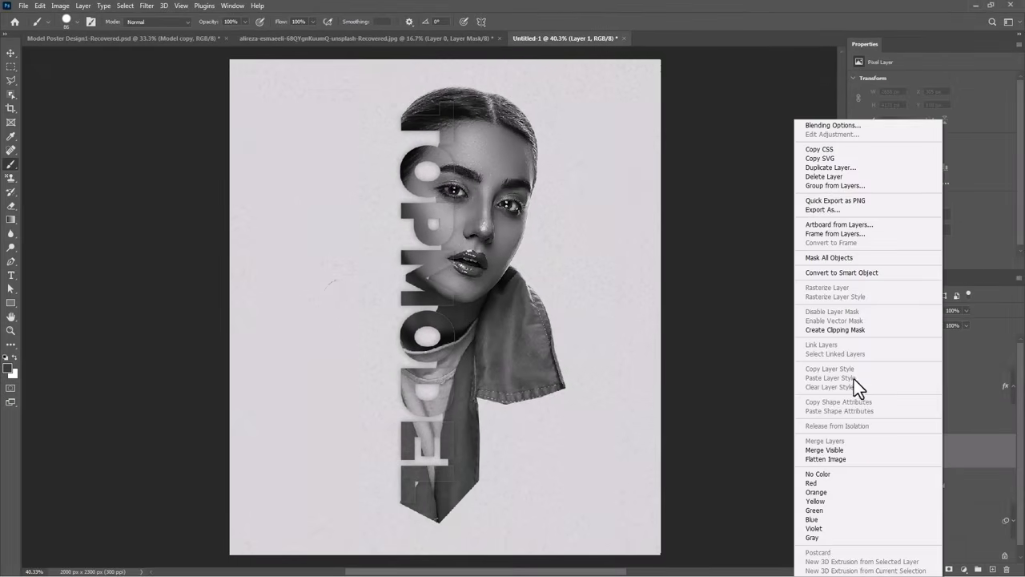
click(836, 330)
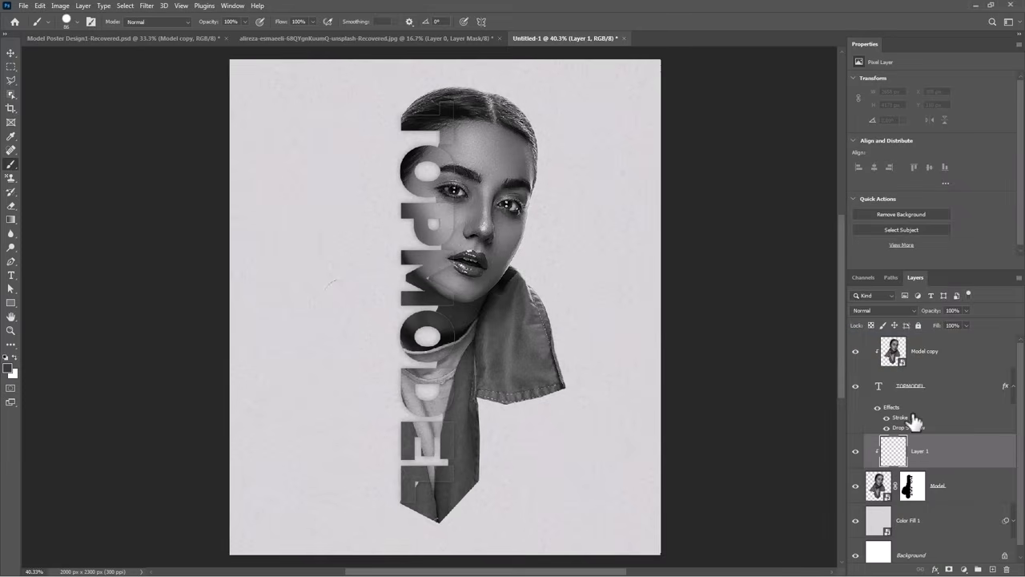
key(v)
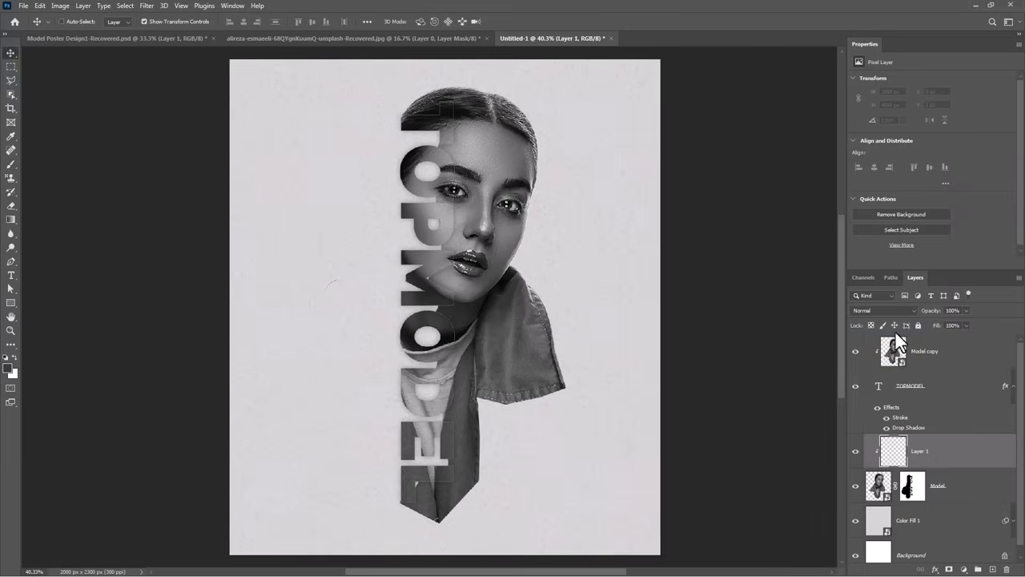
click(890, 309)
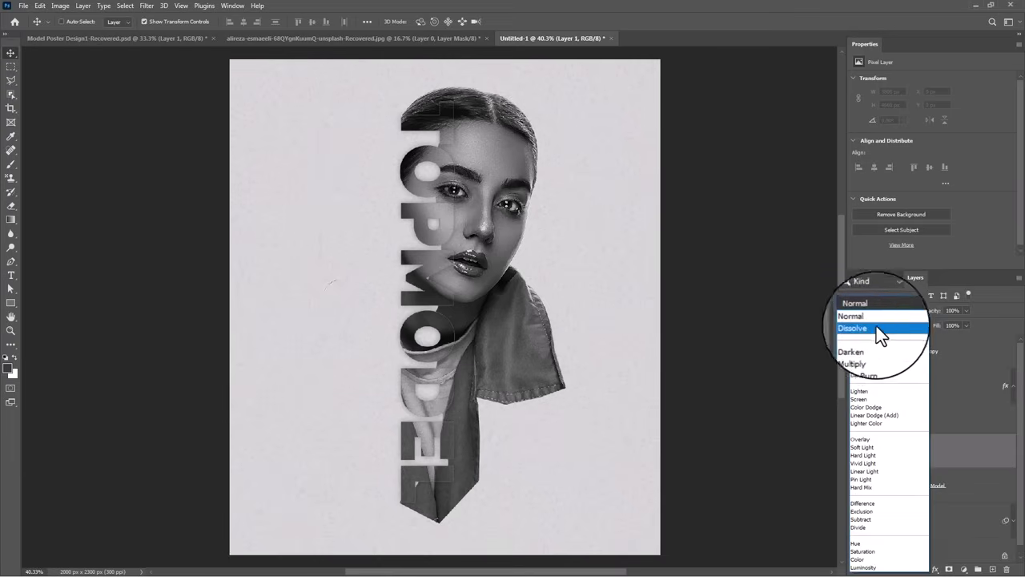
click(864, 440)
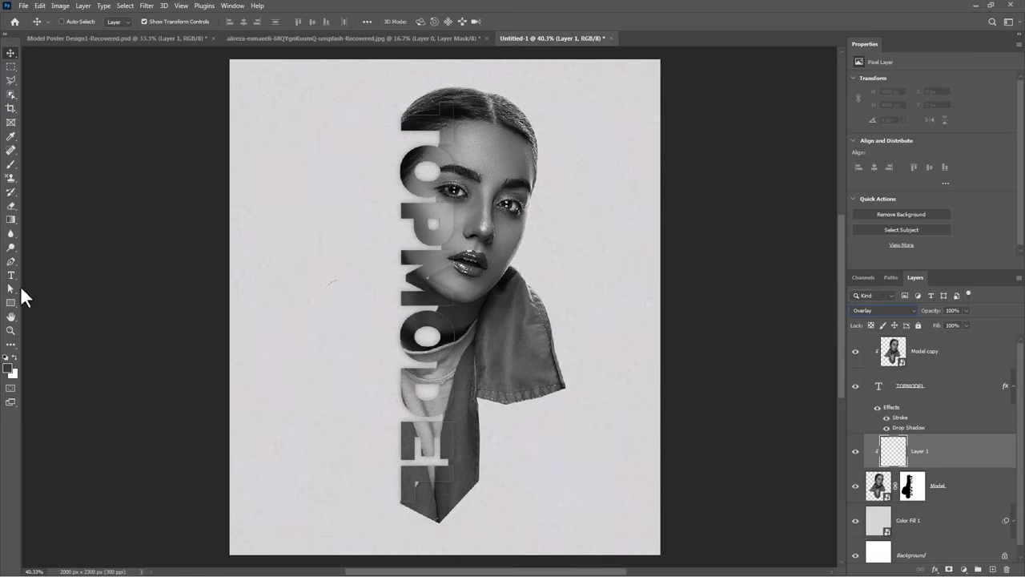
Choose the Brush with pure red #ff0000 as the foreground colour
click(10, 165)
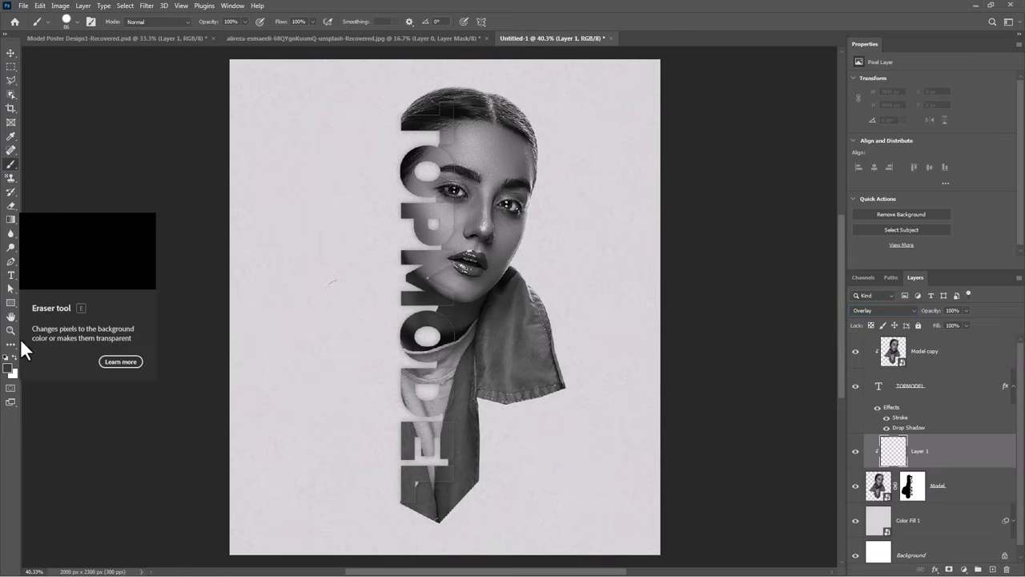
click(9, 369)
drag(790, 375, 834, 317)
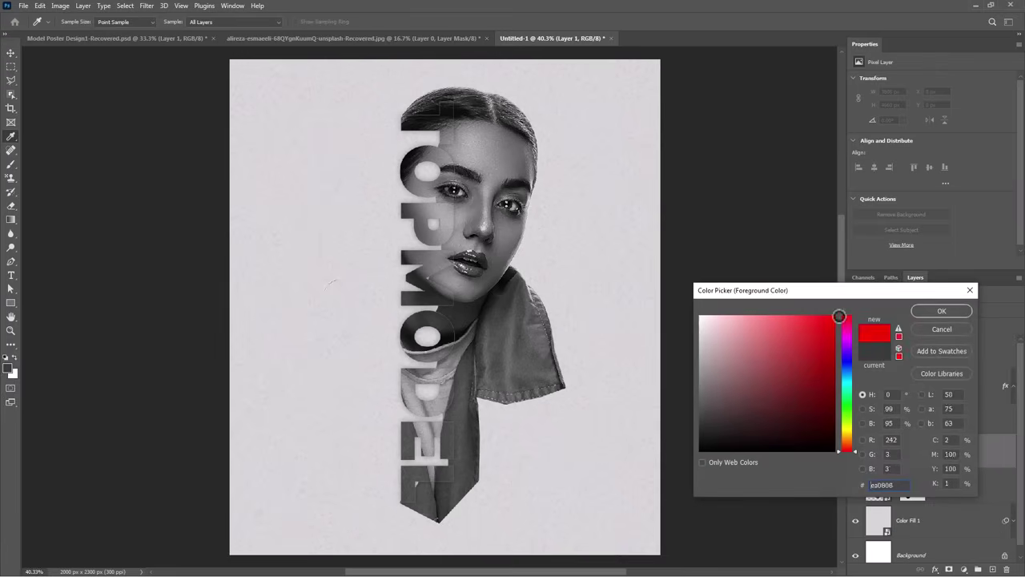
click(933, 312)
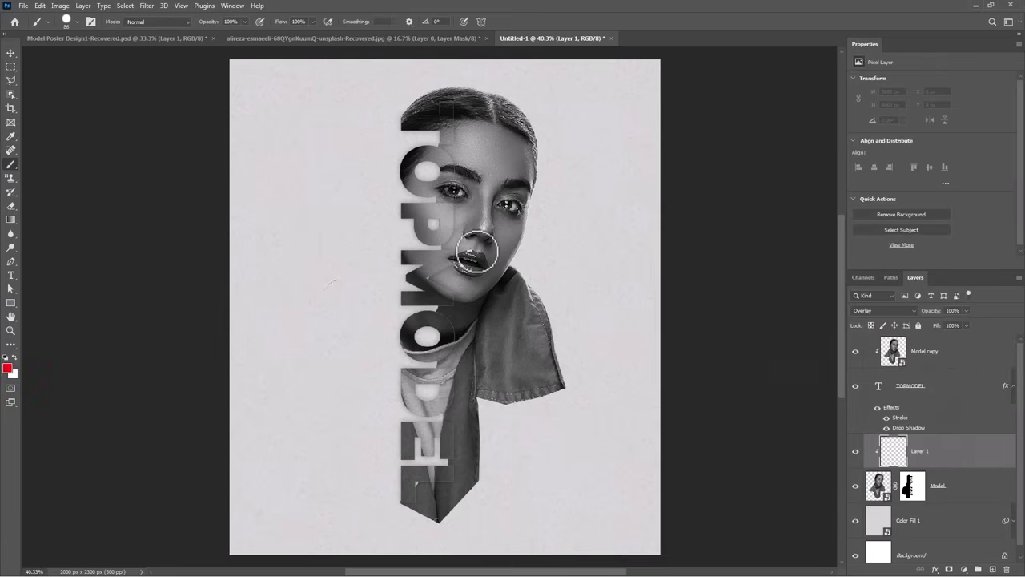
Zoom in on the lips and pick a soft round brush
scroll(477, 250, up, 5)
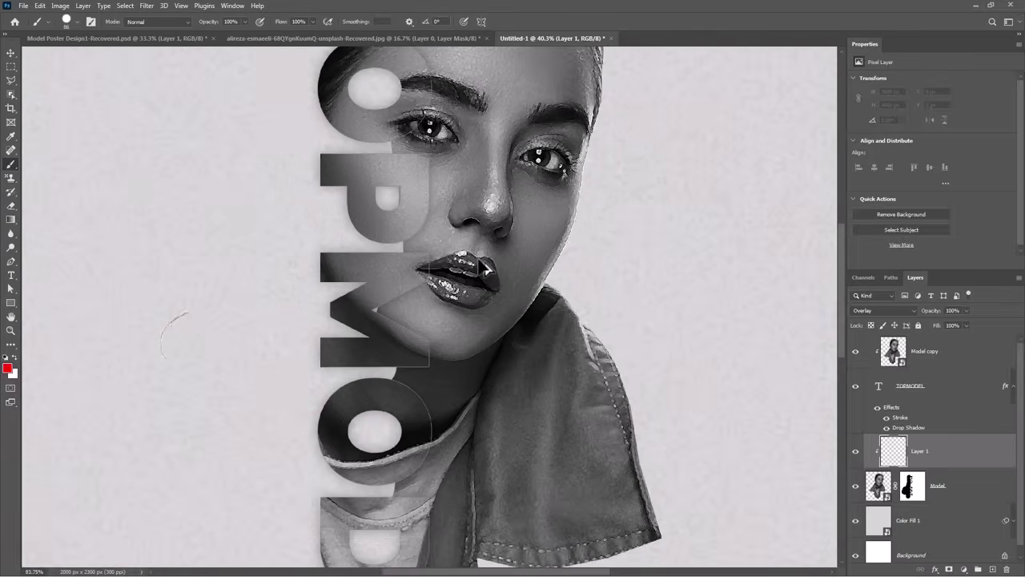
scroll(485, 270, up, 2)
scroll(480, 272, up, 2)
scroll(449, 279, up, 1)
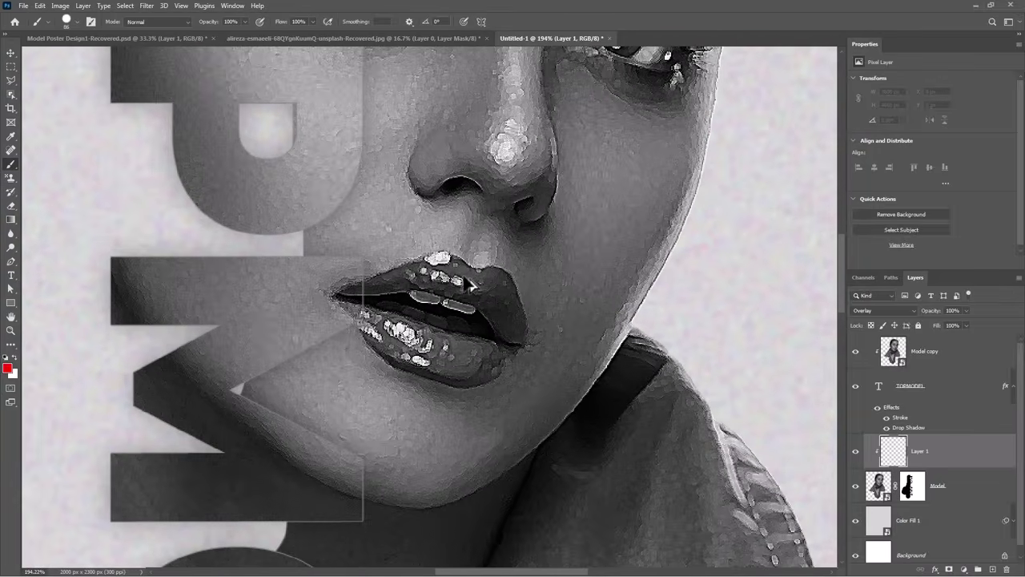
right_click(434, 274)
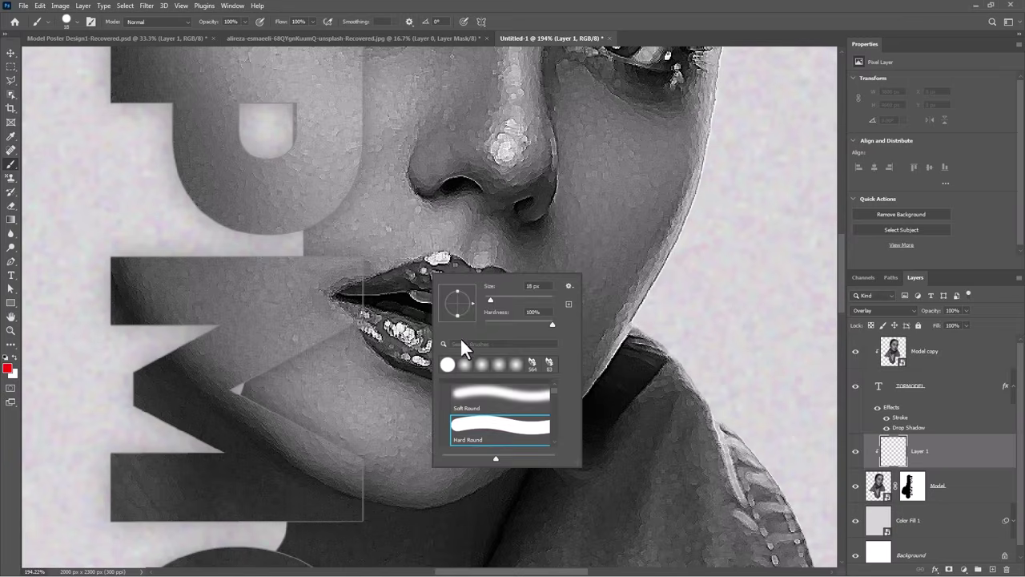
double_click(474, 392)
right_click(437, 276)
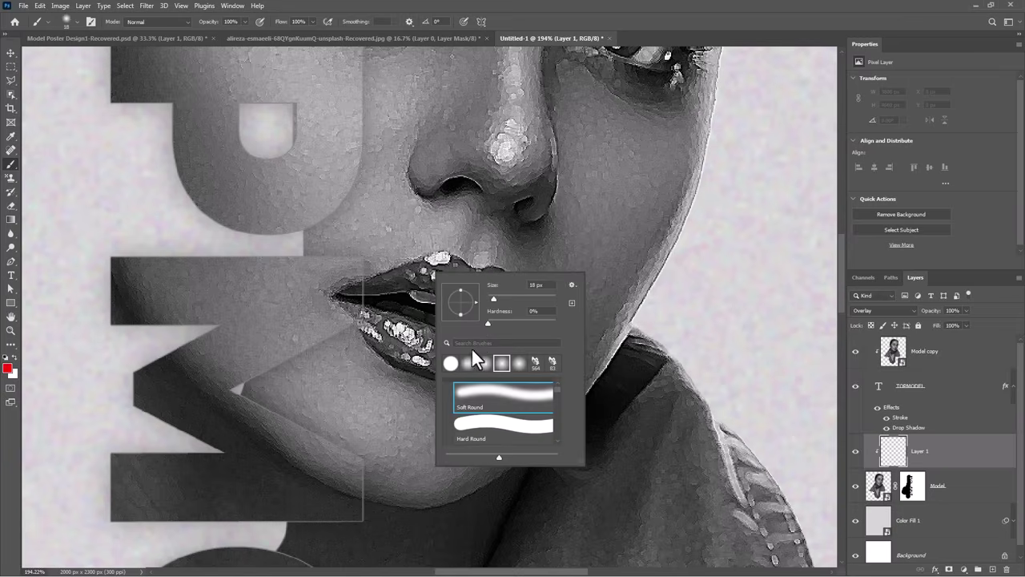
Paint the upper and lower lips red with a slightly larger brush, then zoom back out
mouse_move(423, 286)
mouse_down()
mouse_move(481, 290)
mouse_move(360, 286)
mouse_move(388, 289)
mouse_up()
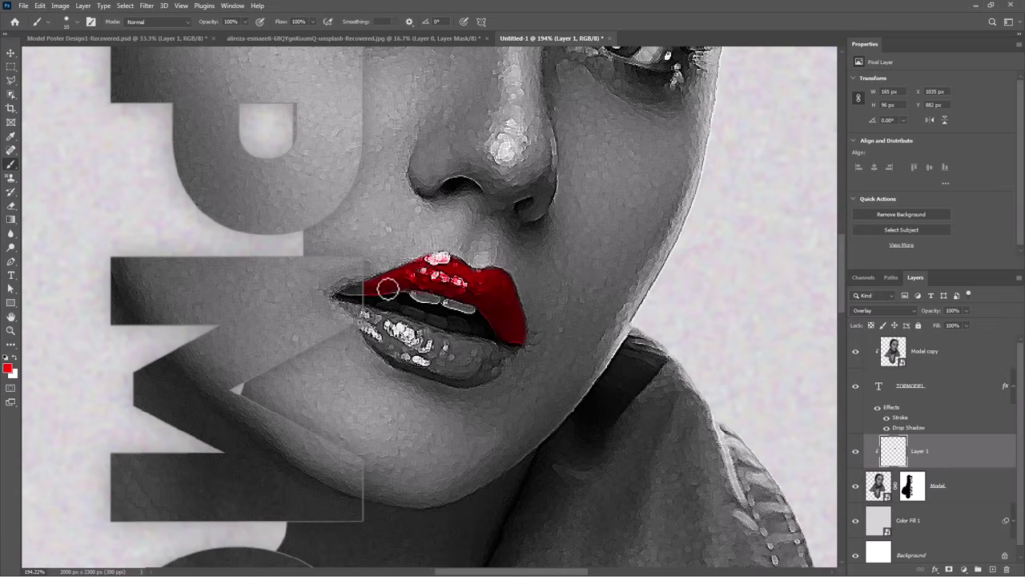
key(bracketright)
mouse_move(487, 359)
mouse_down()
mouse_move(390, 320)
mouse_move(480, 353)
mouse_move(406, 337)
mouse_up()
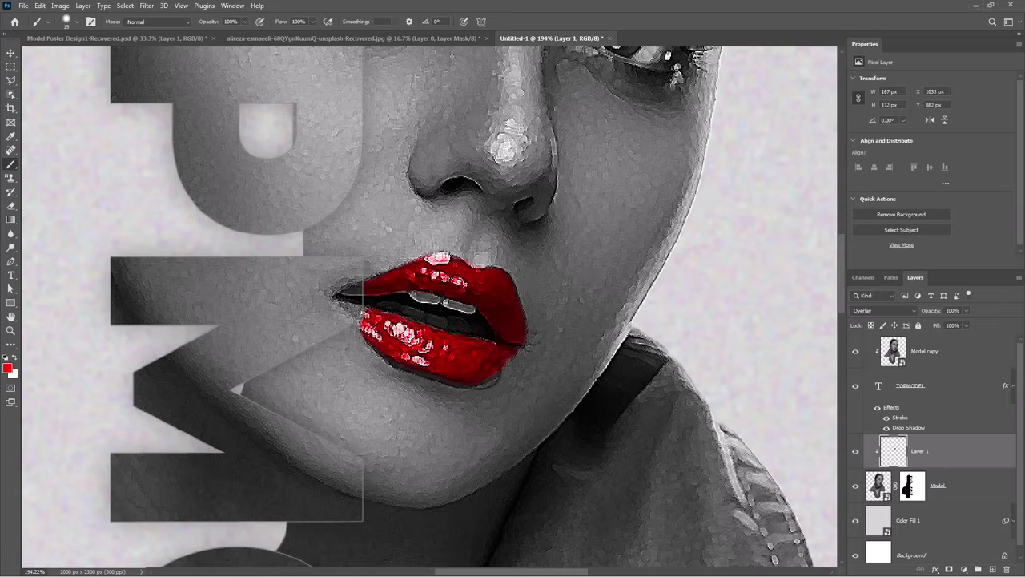
scroll(465, 367, down, 3)
scroll(466, 370, down, 1)
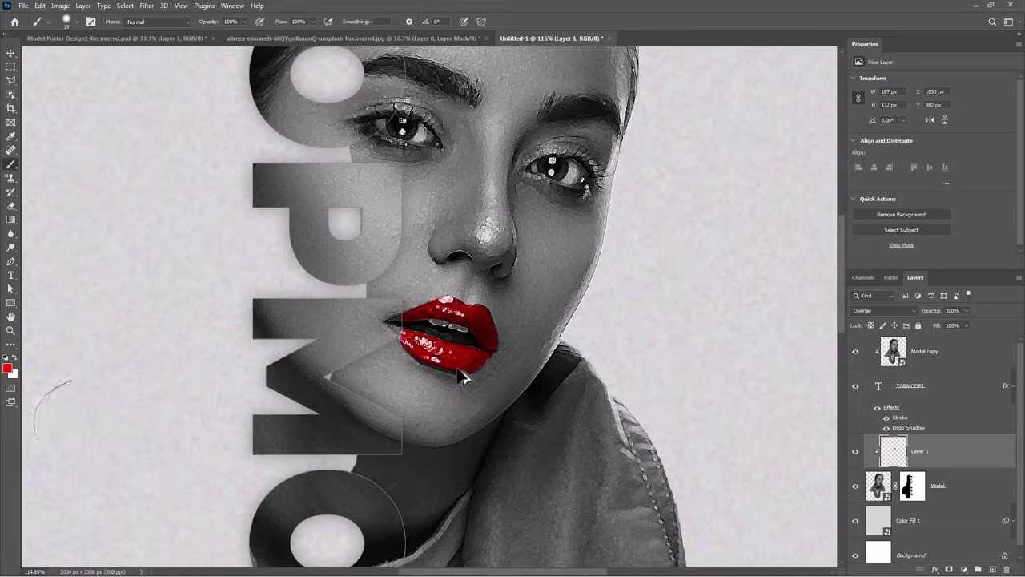
scroll(466, 374, down, 2)
scroll(465, 376, down, 2)
scroll(460, 375, down, 2)
scroll(468, 400, down, 1)
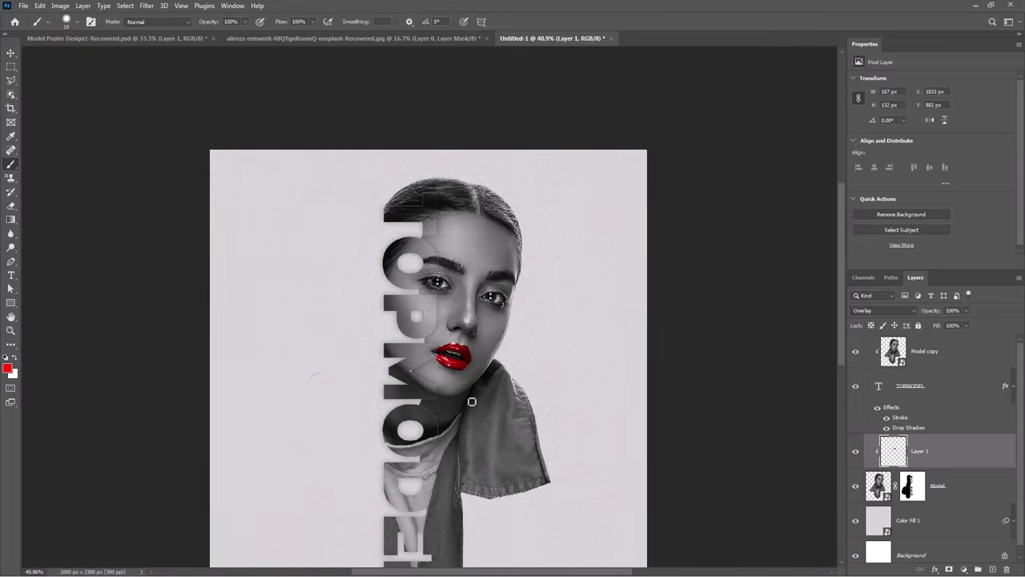
scroll(481, 344, down, 3)
scroll(478, 357, down, 1)
Group the layers from Model copy down to Model with Ctrl+G and name the group Model
drag(479, 356, 487, 344)
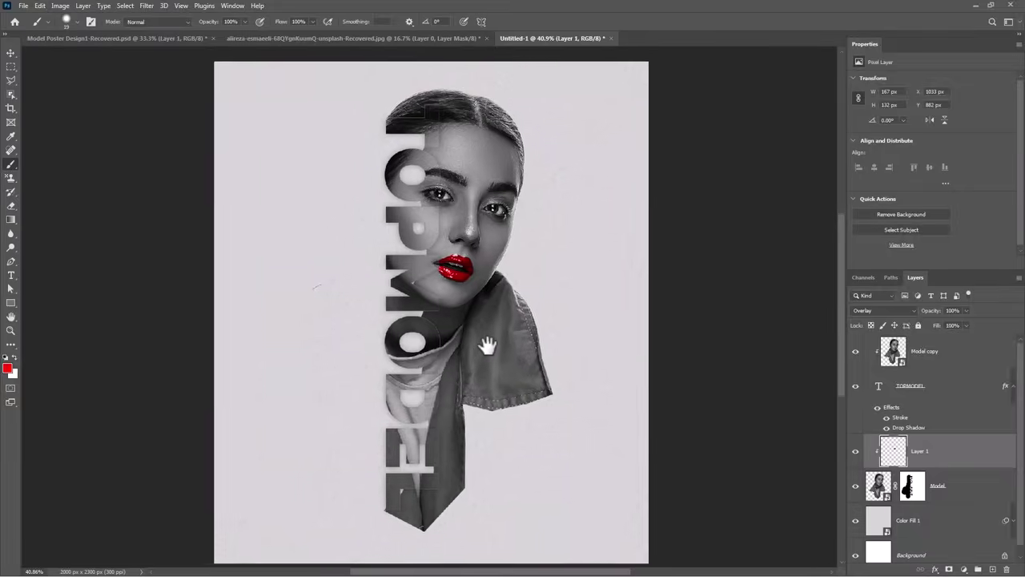
click(942, 364)
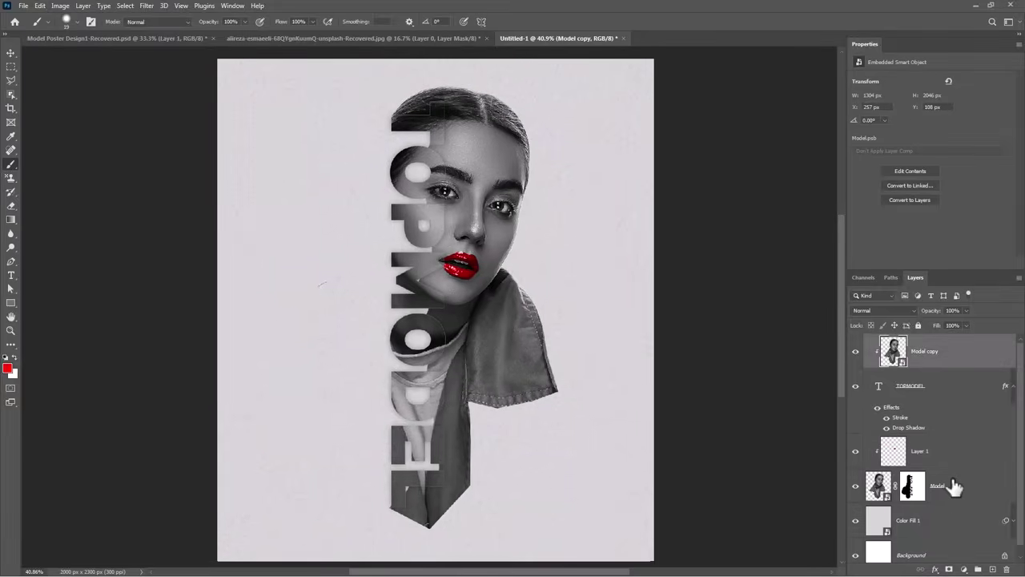
shift+click(953, 487)
key(ctrl+g)
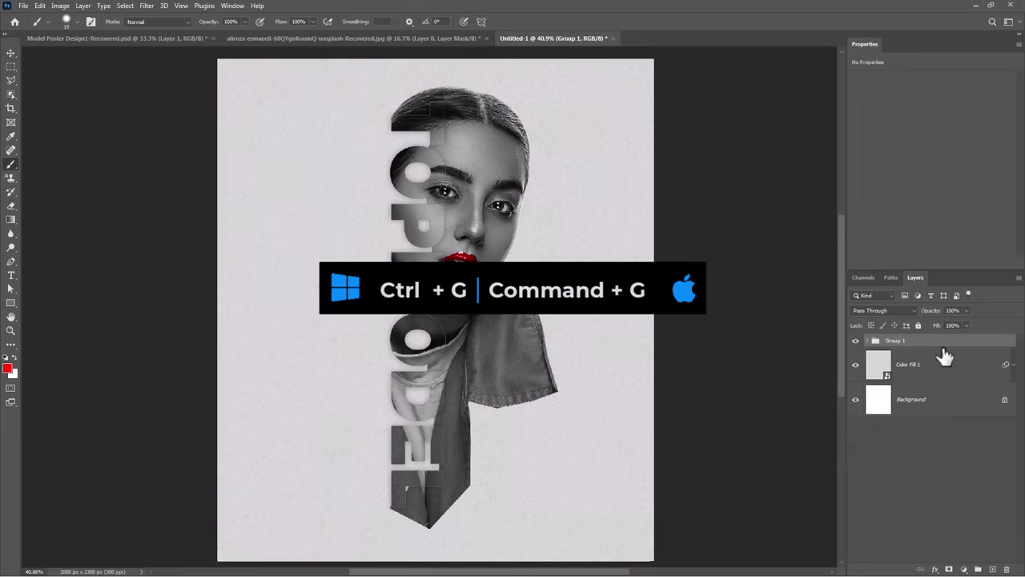
double_click(897, 340)
text(Model)
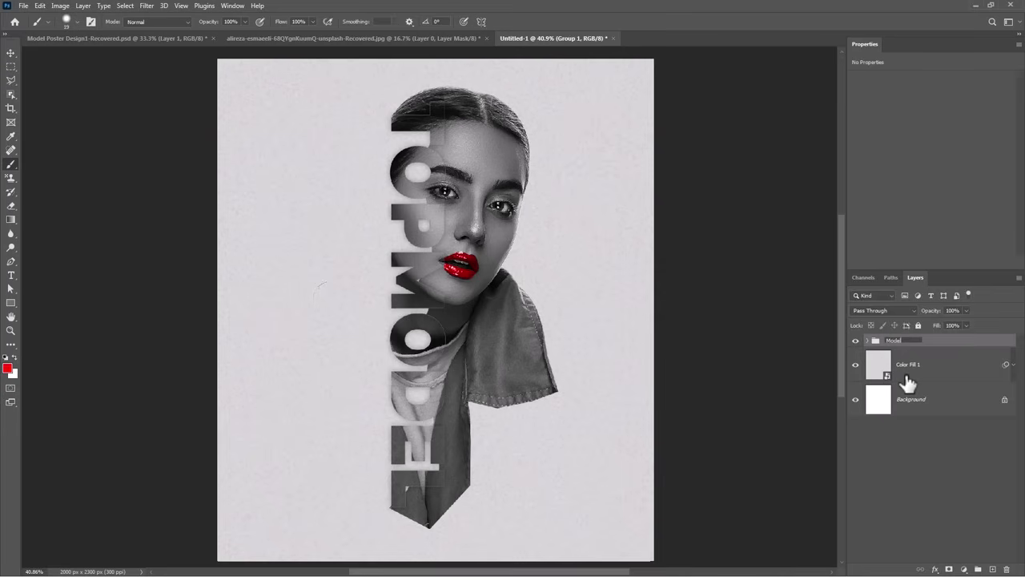
key(Return)
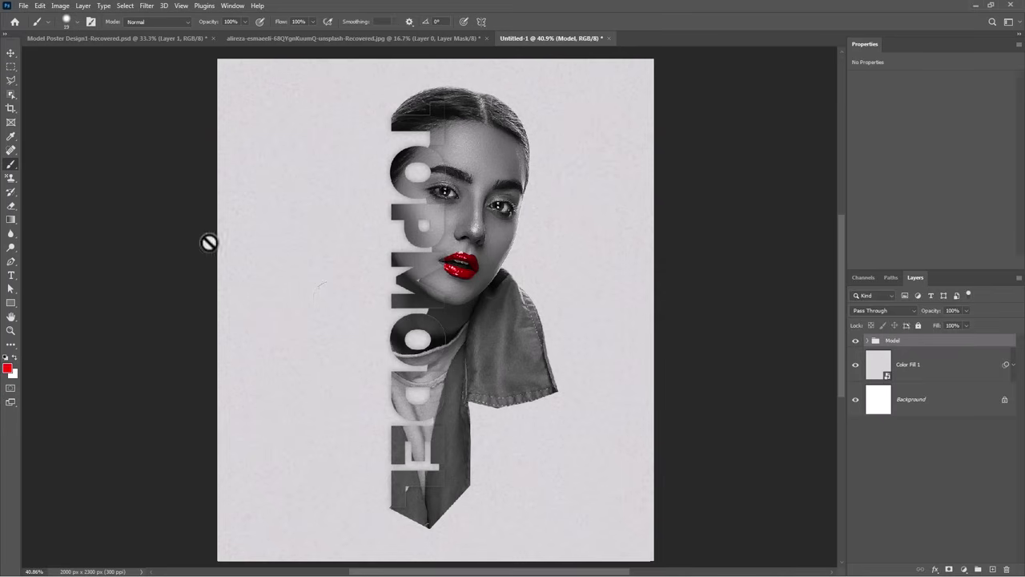
click(10, 303)
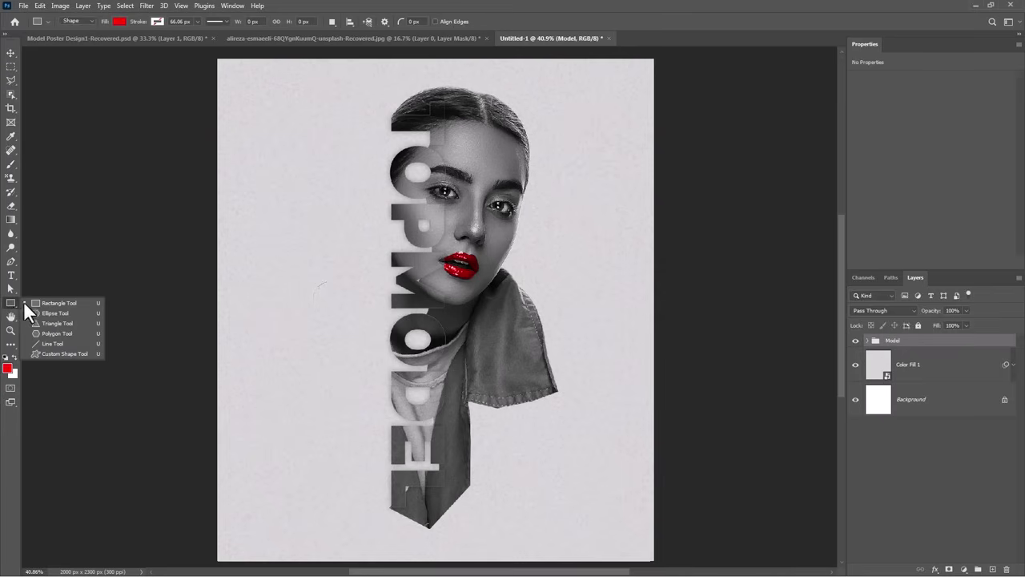
Draw a rectangle filled with deep red #d71818 across the model's right eye
click(36, 302)
click(121, 22)
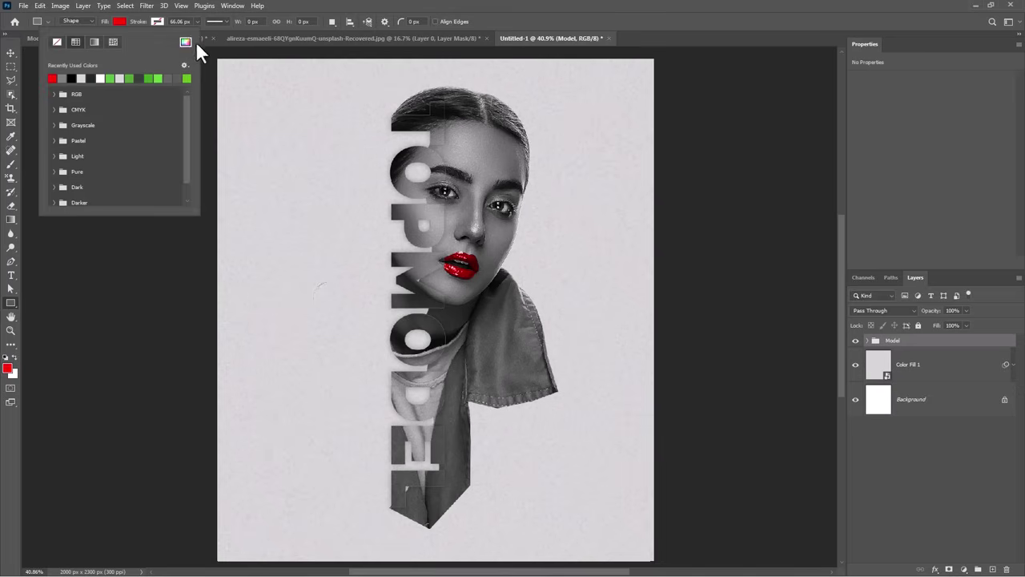
click(186, 42)
click(827, 341)
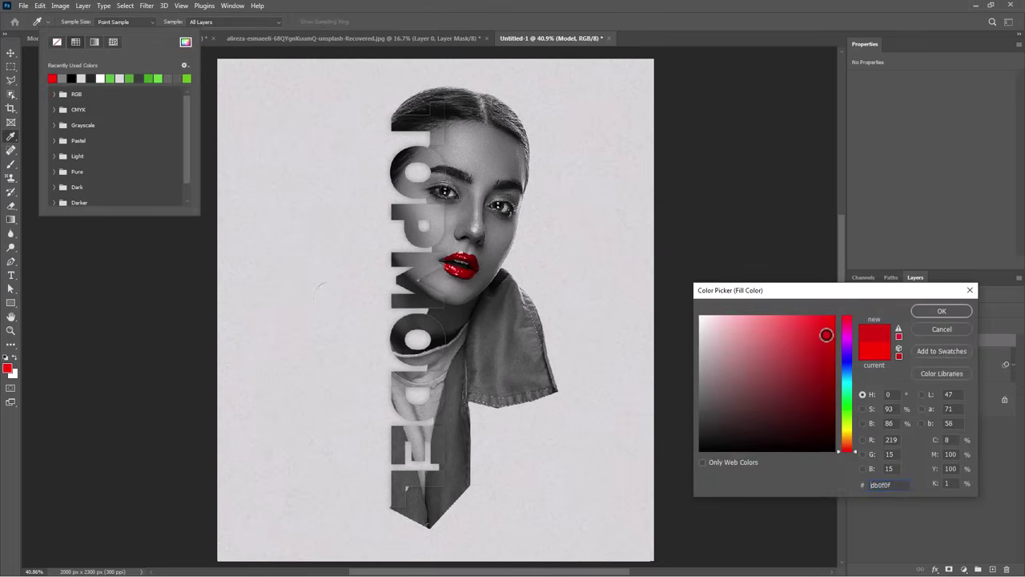
click(914, 311)
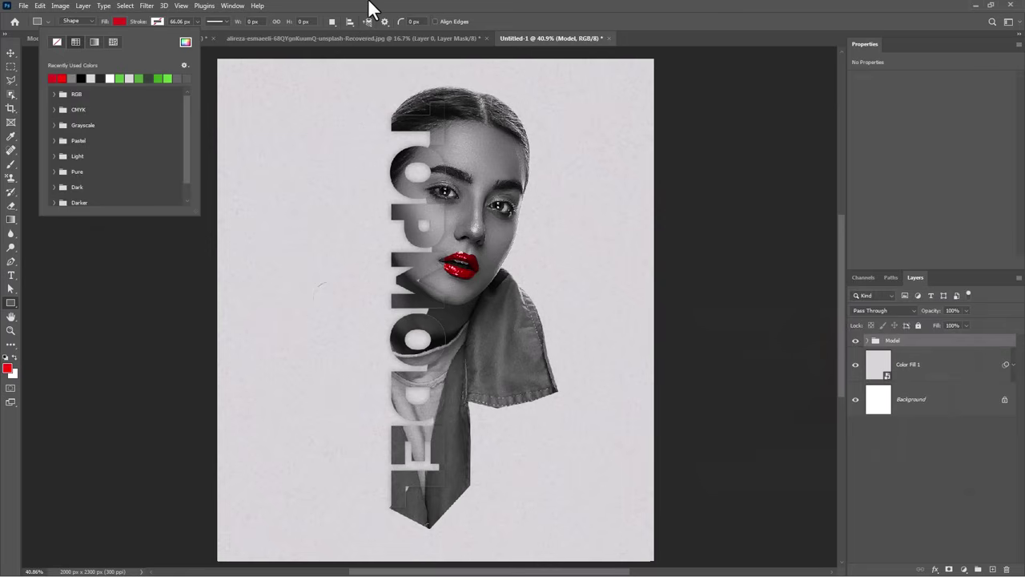
key(Return)
mouse_move(486, 191)
mouse_down()
mouse_move(546, 218)
mouse_move(559, 205)
mouse_up()
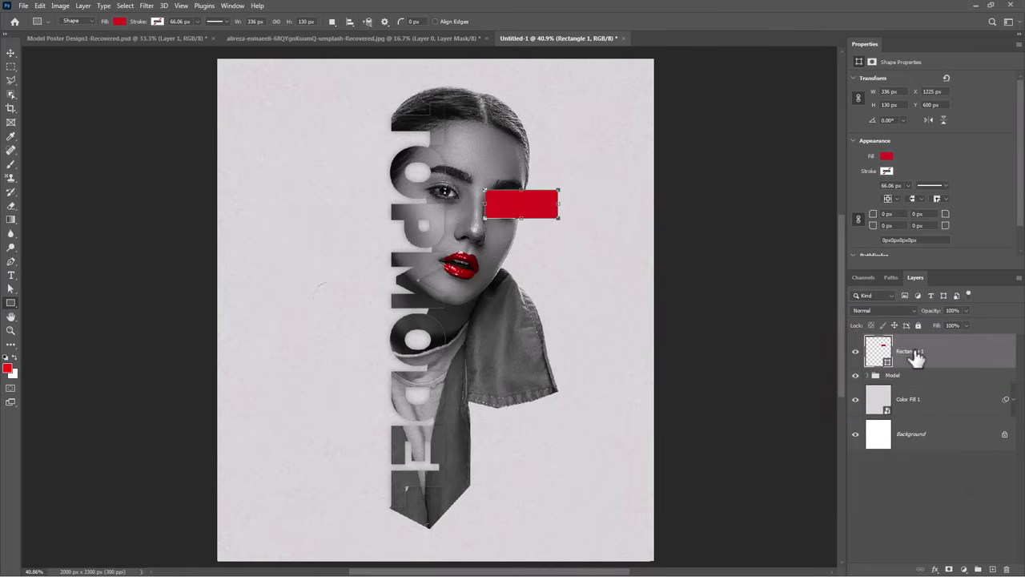
Set the rectangle's blend mode to Multiply and nudge it into place
click(894, 312)
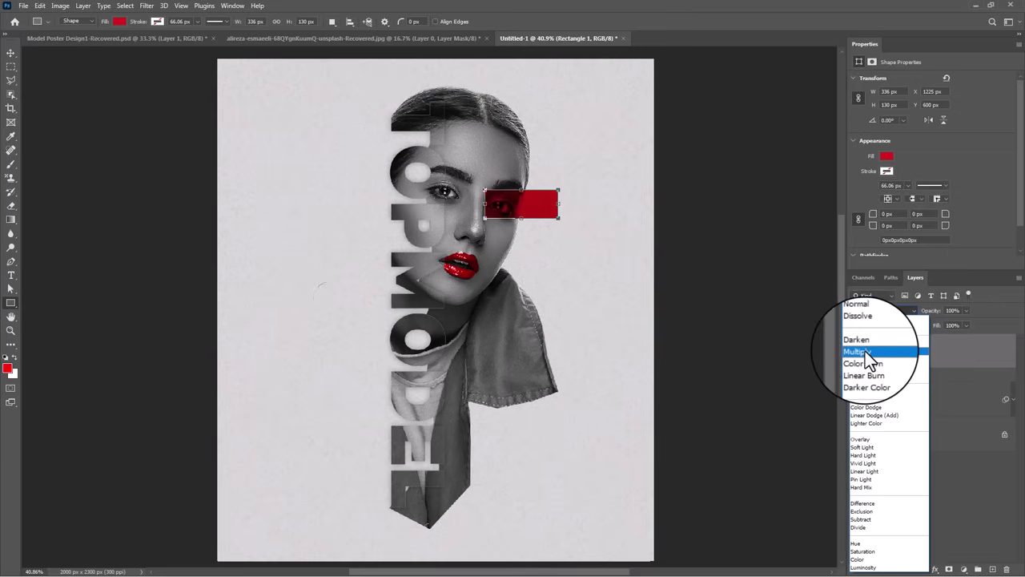
click(865, 351)
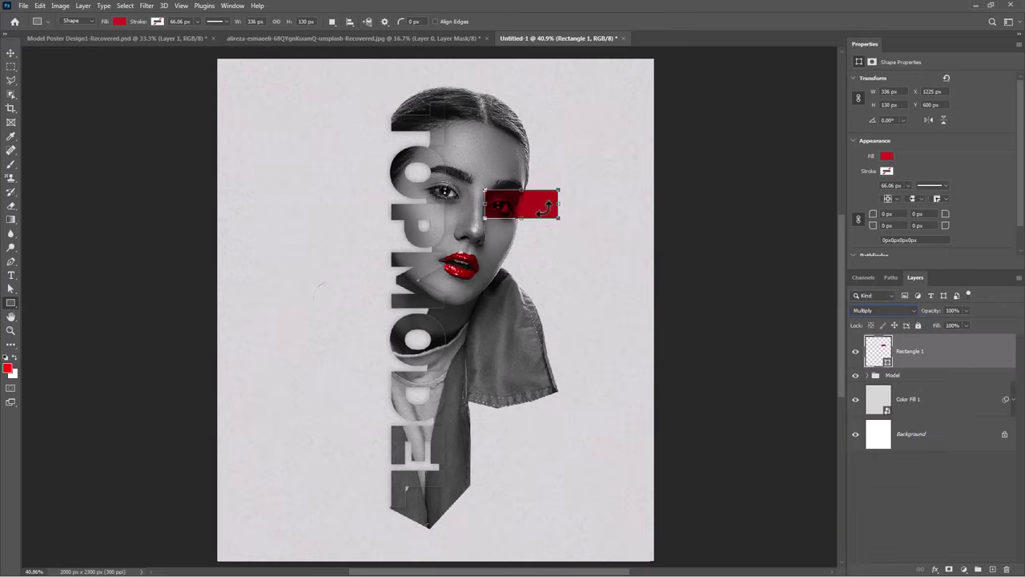
click(11, 53)
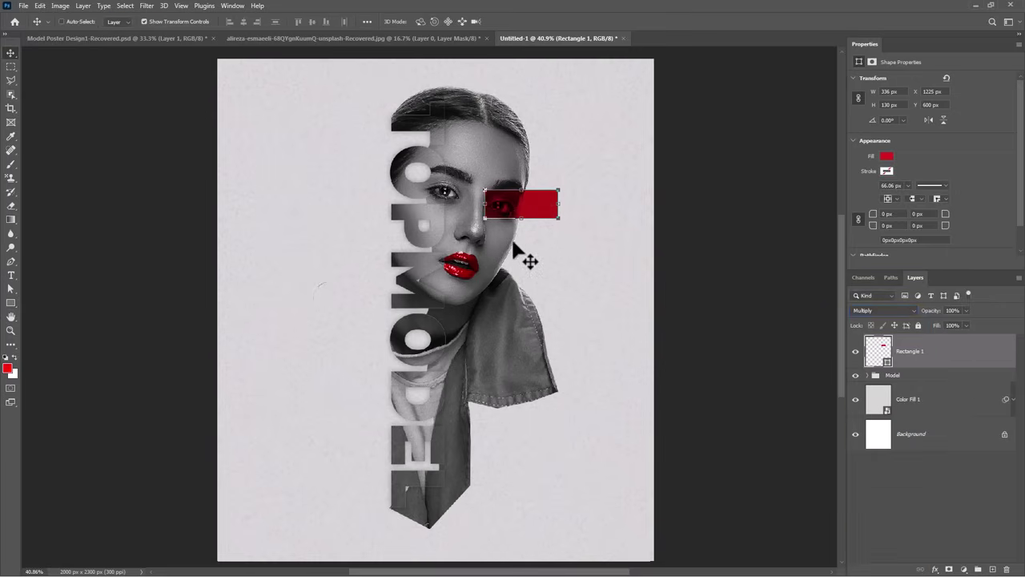
mouse_move(545, 213)
mouse_down()
mouse_move(522, 207)
mouse_move(558, 208)
mouse_up()
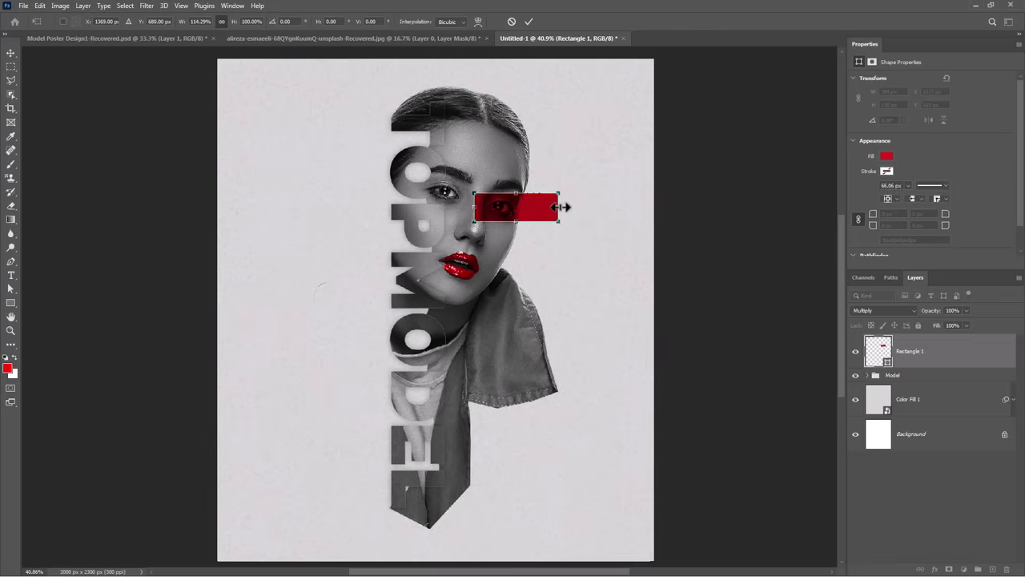
Apply the widened red eye bar and shift the Model group left
key(Return)
mouse_move(453, 417)
mouse_down()
mouse_move(408, 420)
mouse_move(451, 430)
mouse_up()
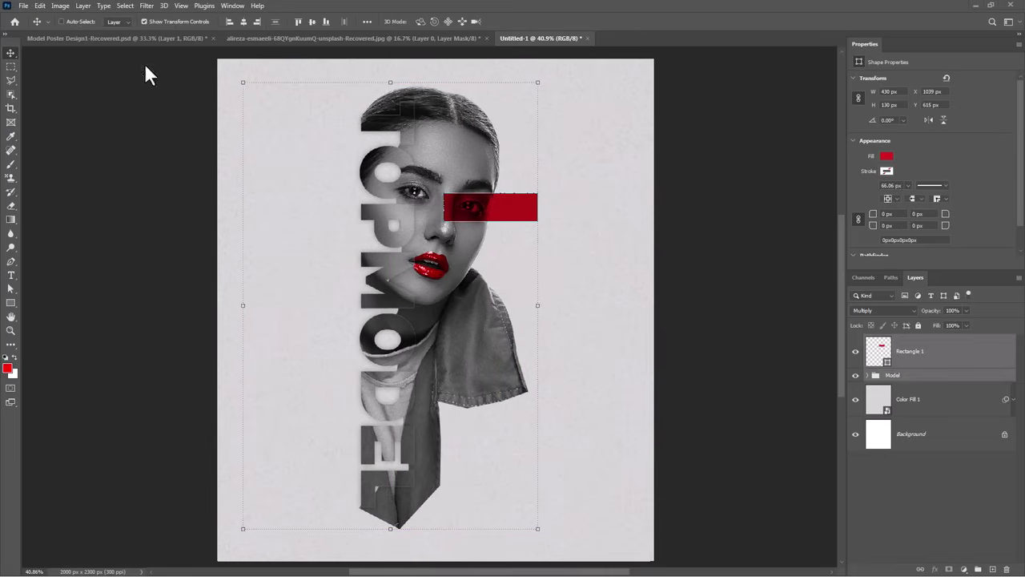
click(922, 358)
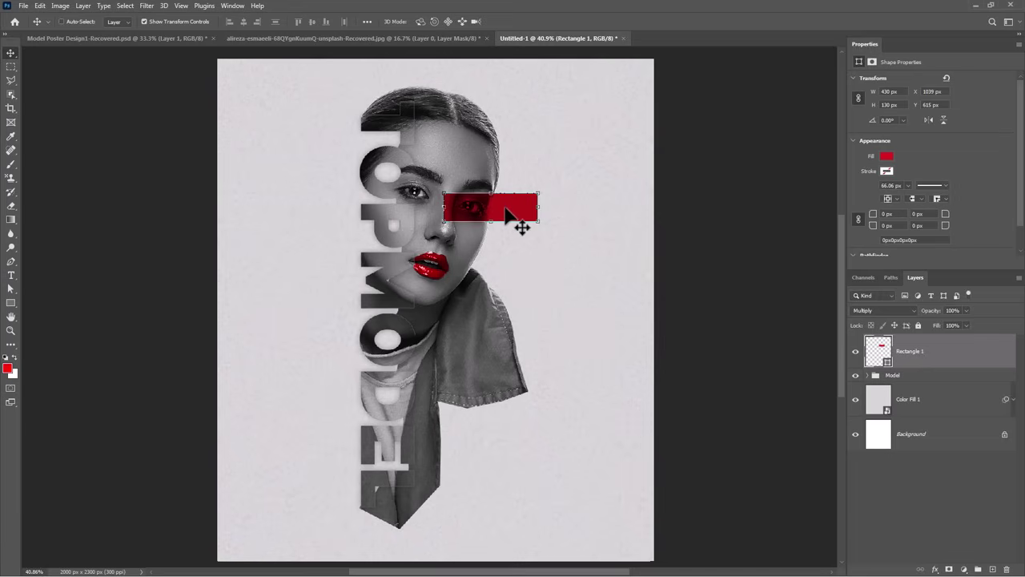
Duplicate the eye bar into thin red connector lines and a lower red bar
mouse_move(511, 226)
mouse_down()
mouse_move(581, 270)
mouse_move(551, 276)
mouse_move(587, 208)
mouse_move(557, 207)
mouse_move(572, 221)
mouse_move(572, 309)
mouse_up()
key(ctrl+t)
key(Return)
key(Return)
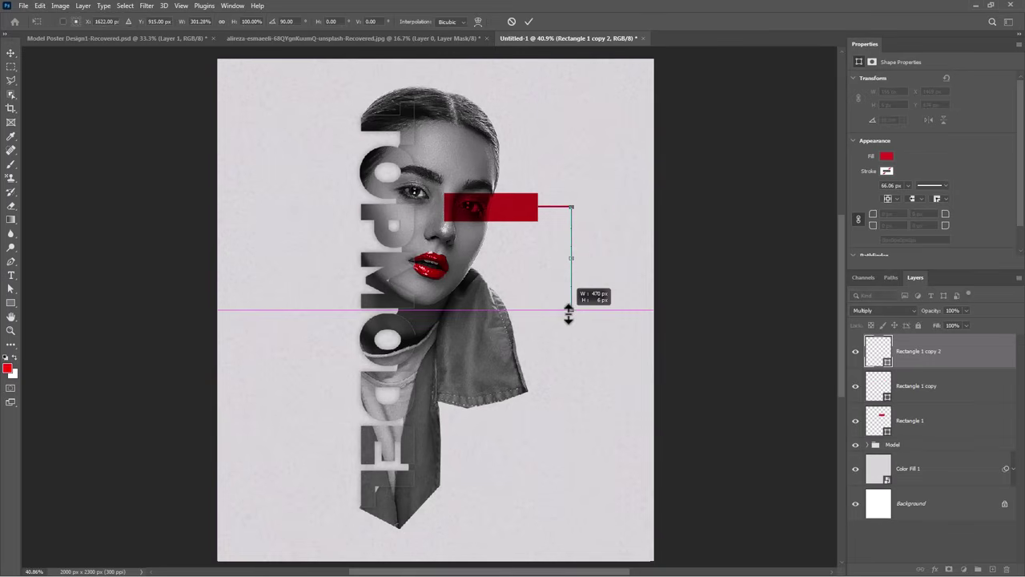
key(Return)
mouse_move(528, 218)
mouse_down()
mouse_move(602, 334)
mouse_move(572, 322)
mouse_up()
Type the 'WORK HARD TO BE MODEL' tagline in white on the poster
key(t)
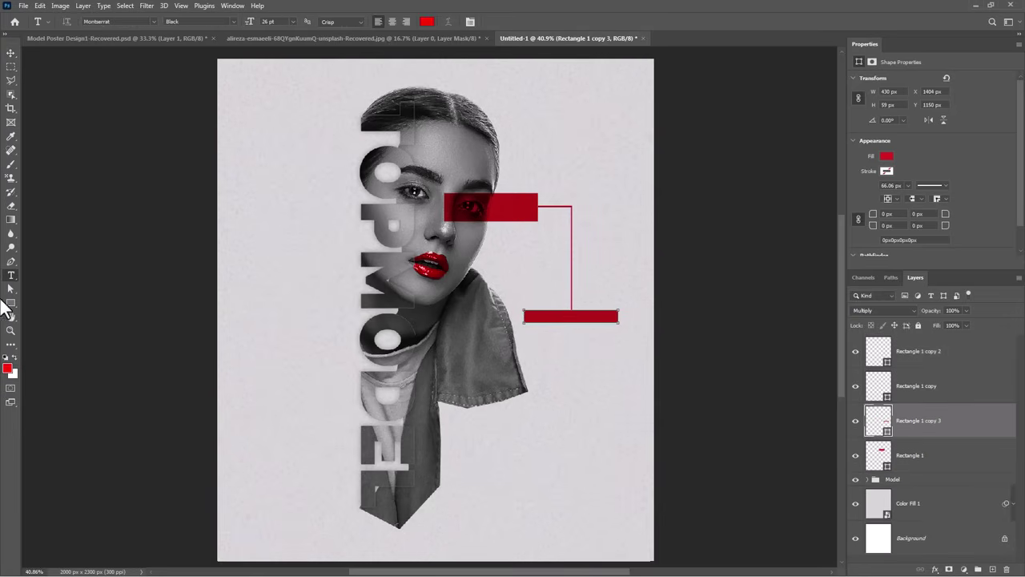
click(427, 21)
click(702, 317)
click(935, 319)
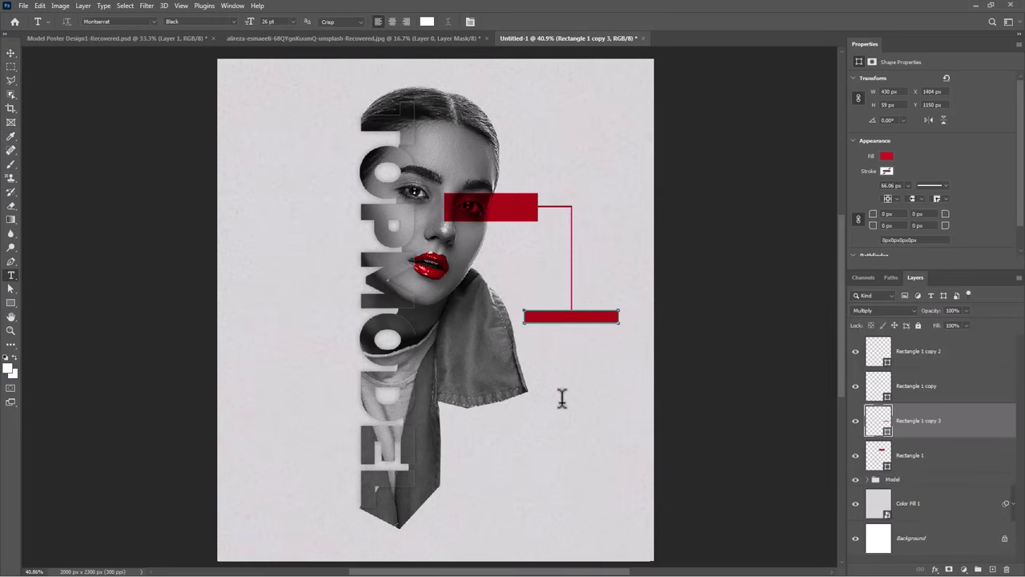
click(548, 367)
drag(606, 365, 487, 405)
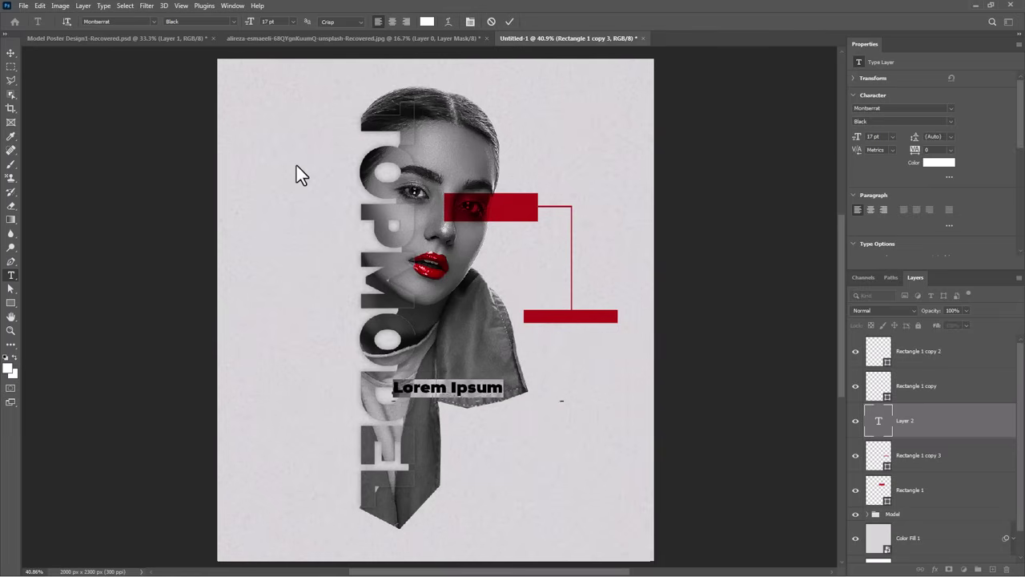
text(wo)
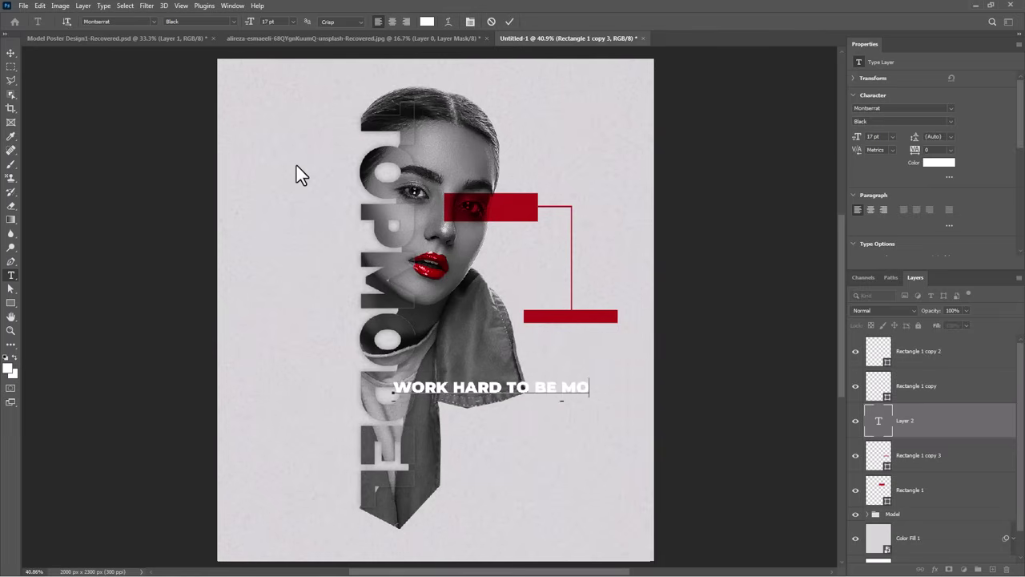
text(DEL)
key(ctrl+Return)
Move and scale the tagline to fit inside the lower red bar and make it Bold
key(v)
drag(548, 389, 545, 324)
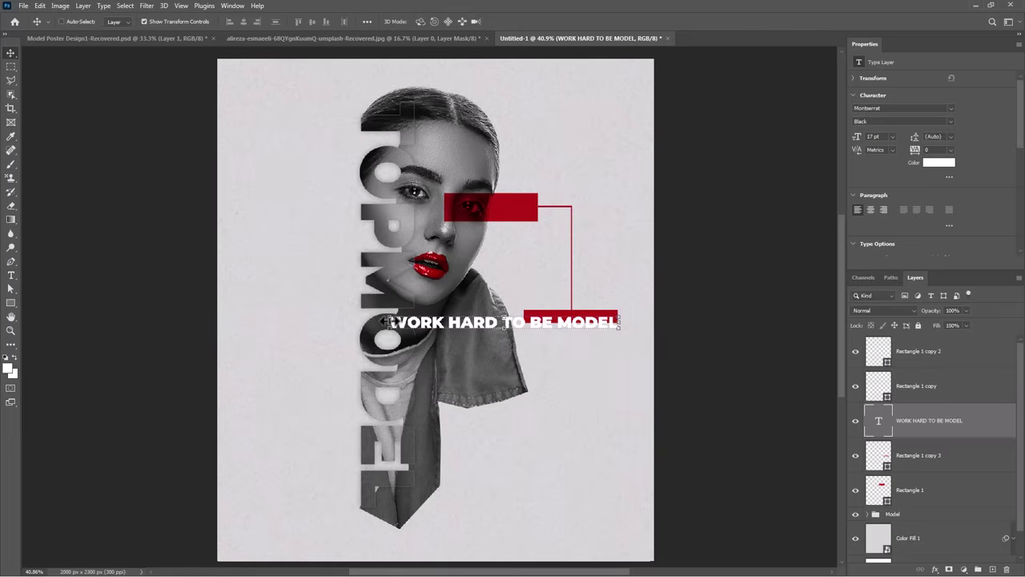
mouse_move(387, 322)
mouse_down()
mouse_move(525, 317)
mouse_move(609, 328)
mouse_up()
key(Return)
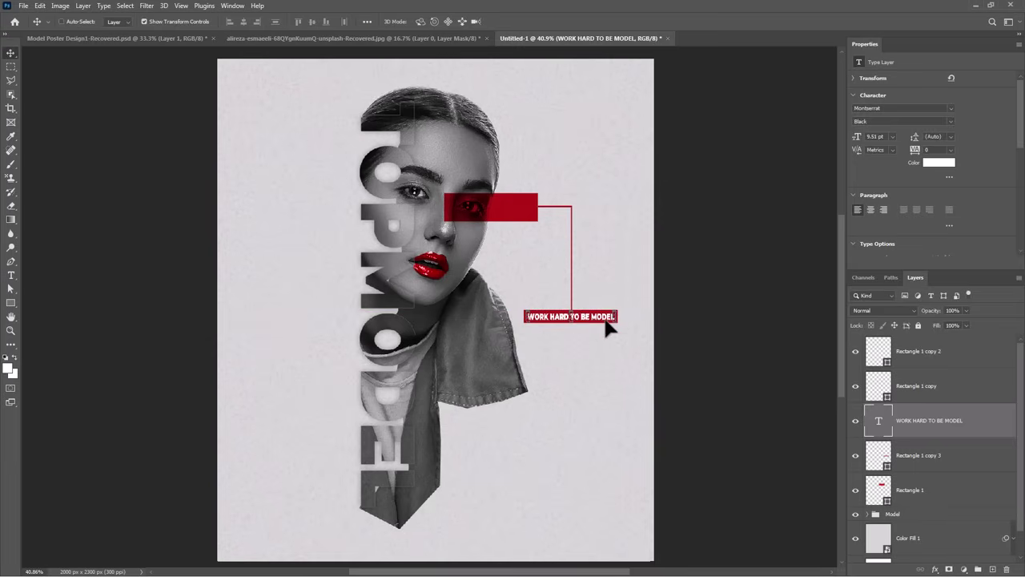
double_click(879, 420)
click(200, 21)
click(212, 133)
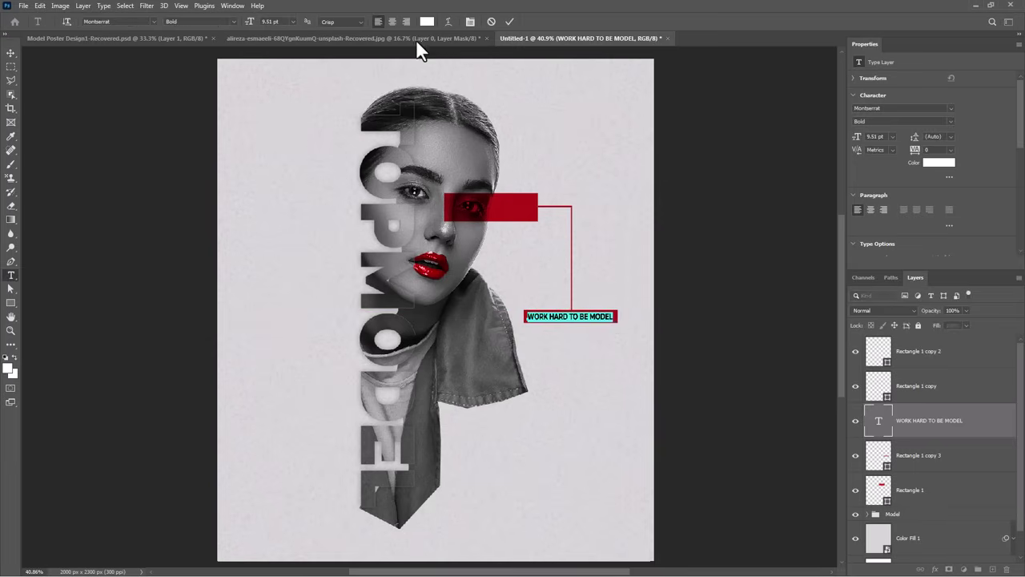
key(ctrl+Return)
click(576, 373)
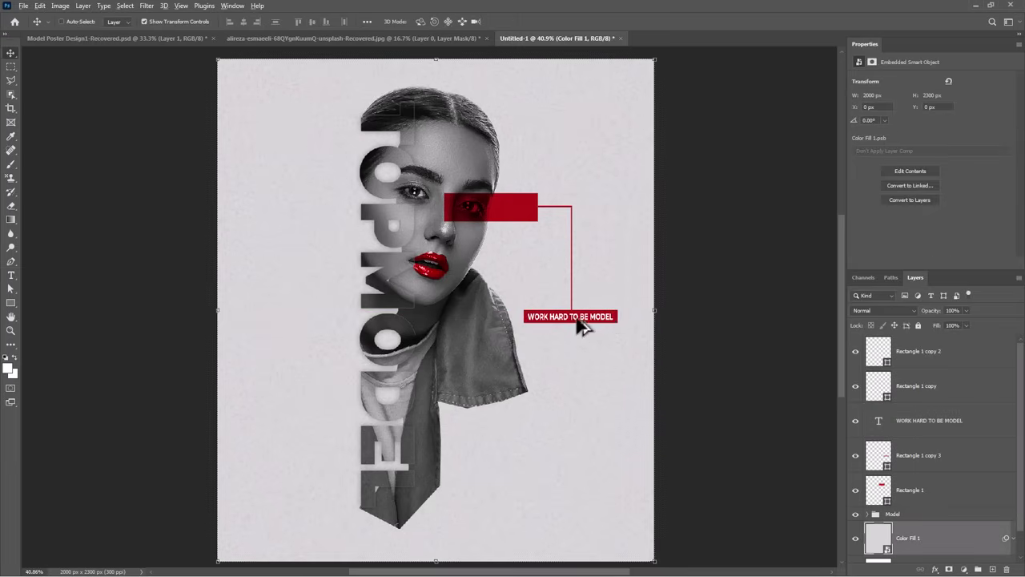
Duplicate the tagline just below the red bar, centre-align the copy and colour it red
drag(582, 326, 586, 334)
key(t)
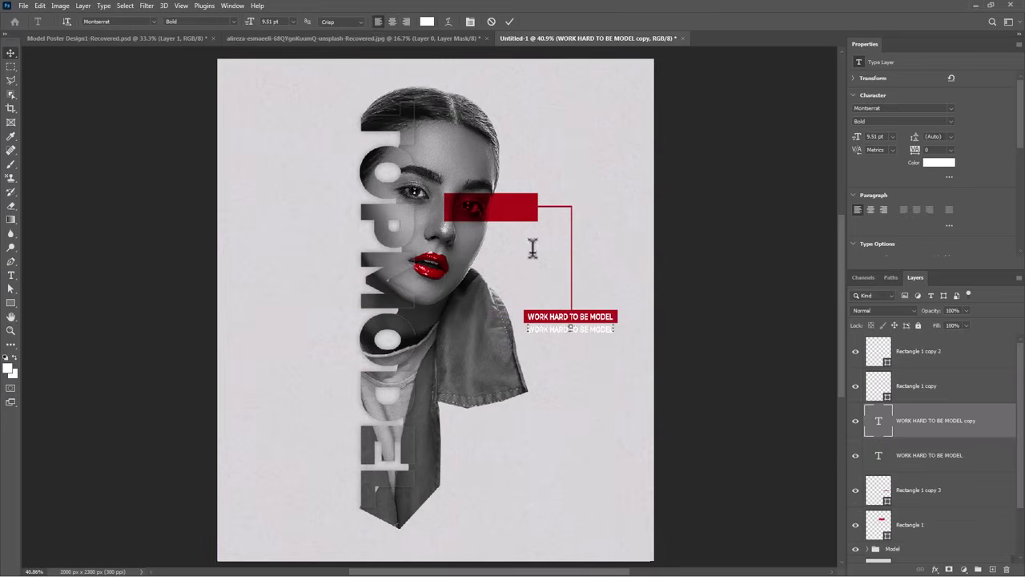
click(391, 22)
click(427, 22)
click(527, 320)
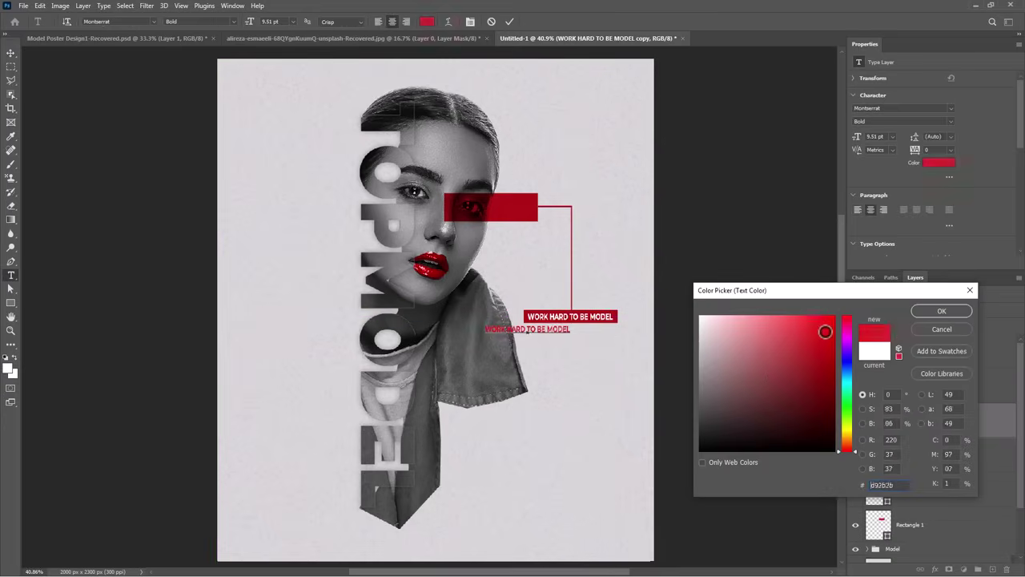
click(937, 310)
Centre SMART under the tagline and place short red connector-line copies on both sides of it
text(T)
key(ctrl+Return)
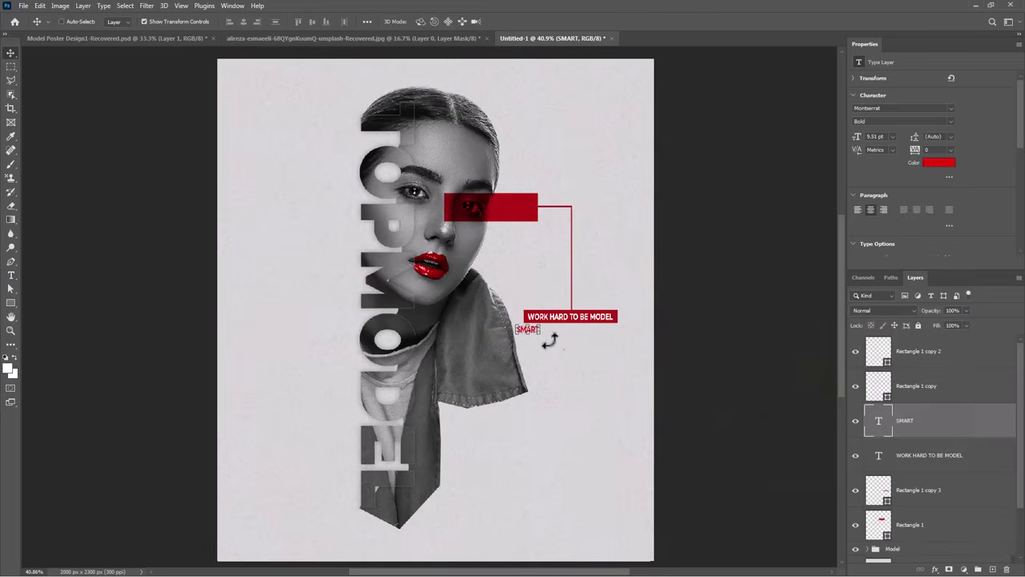
mouse_move(537, 341)
mouse_down()
mouse_move(571, 338)
mouse_move(579, 348)
mouse_up()
click(563, 207)
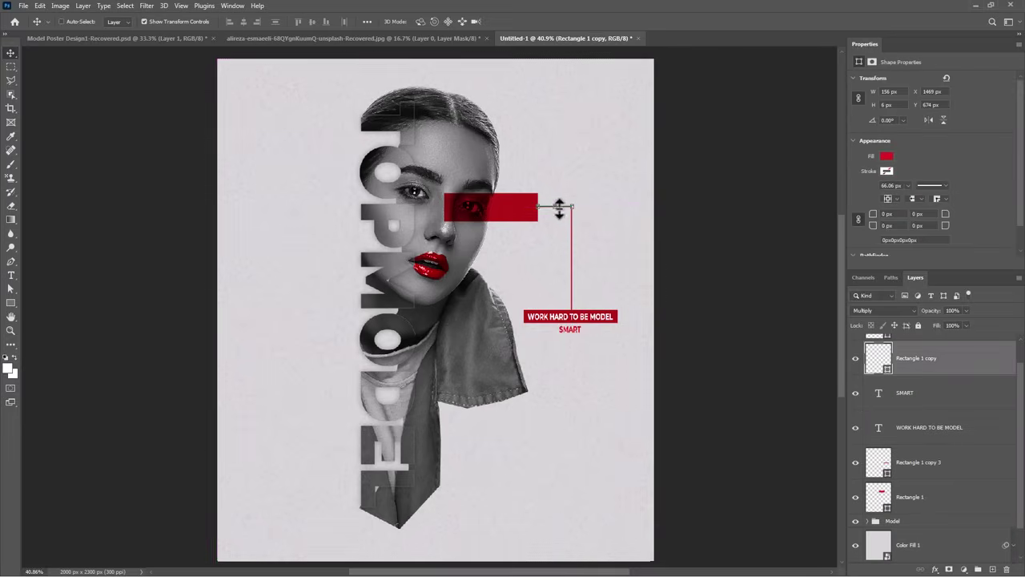
mouse_move(563, 207)
mouse_down()
mouse_move(615, 330)
mouse_move(588, 335)
mouse_move(606, 403)
mouse_move(615, 334)
mouse_move(554, 338)
mouse_up()
key(ctrl+t)
key(Return)
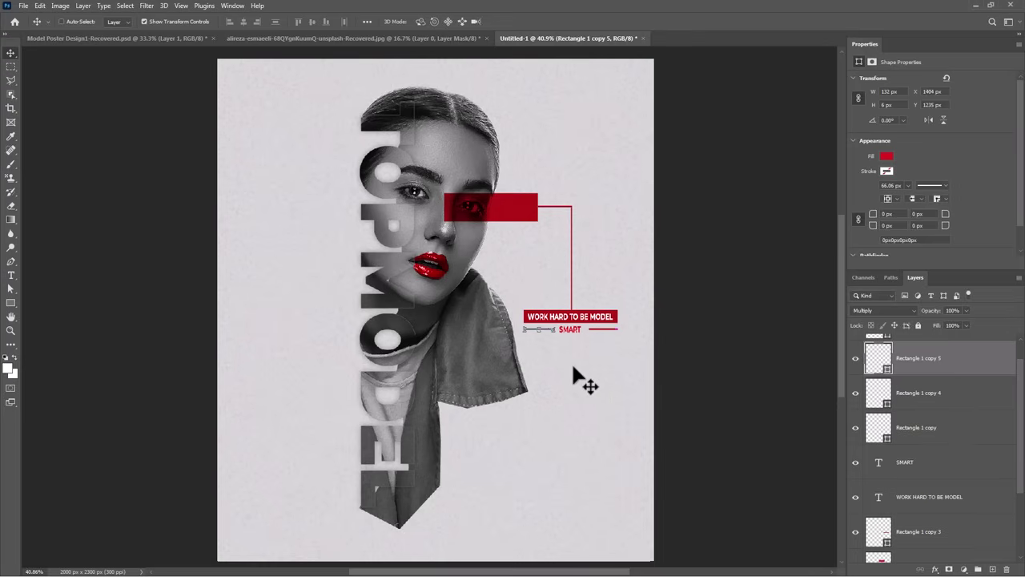
ctrl+click(570, 343)
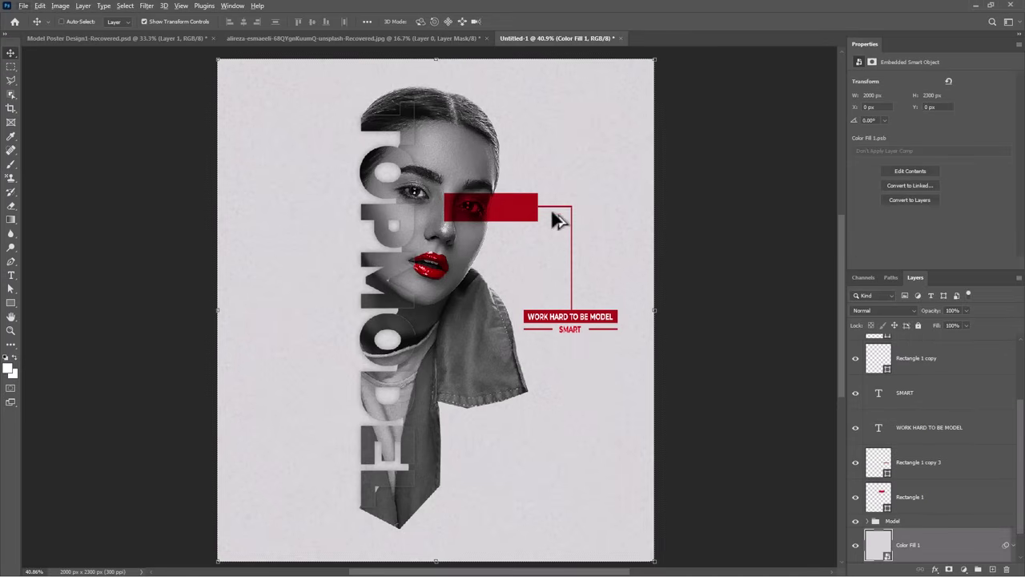
ctrl+click(602, 331)
Change the SMART text colour using the colour picker
double_click(879, 422)
click(427, 21)
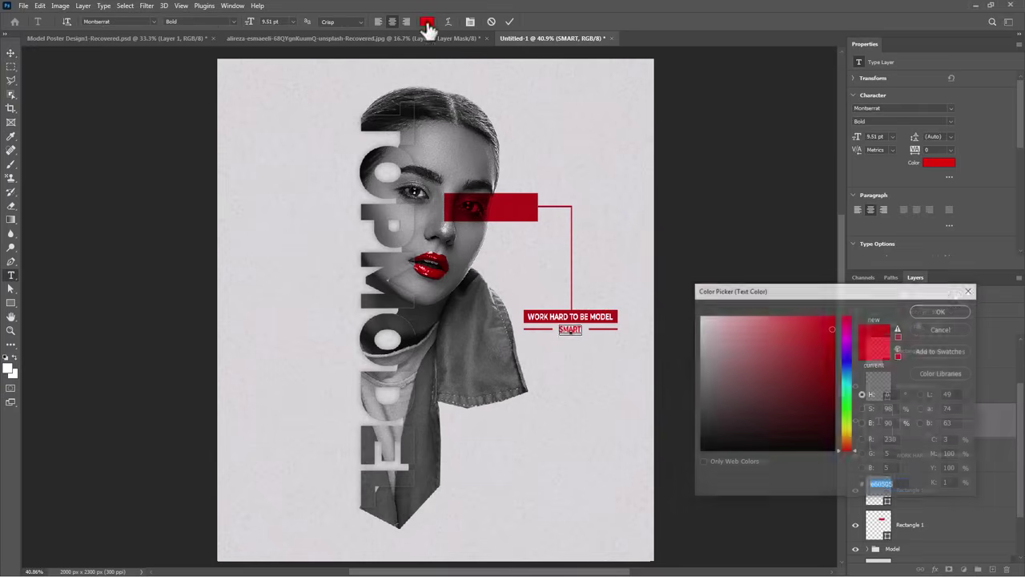
click(819, 347)
key(Return)
click(509, 21)
Duplicate SMART, retype the copy as 'Graphics', and position it just under SMART
key(v)
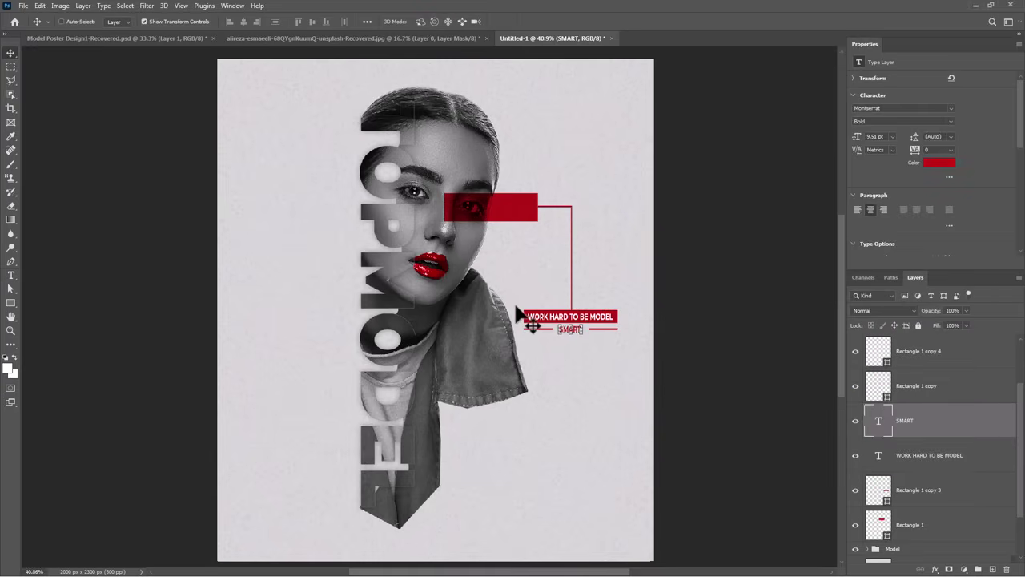
drag(572, 329, 571, 352)
double_click(570, 352)
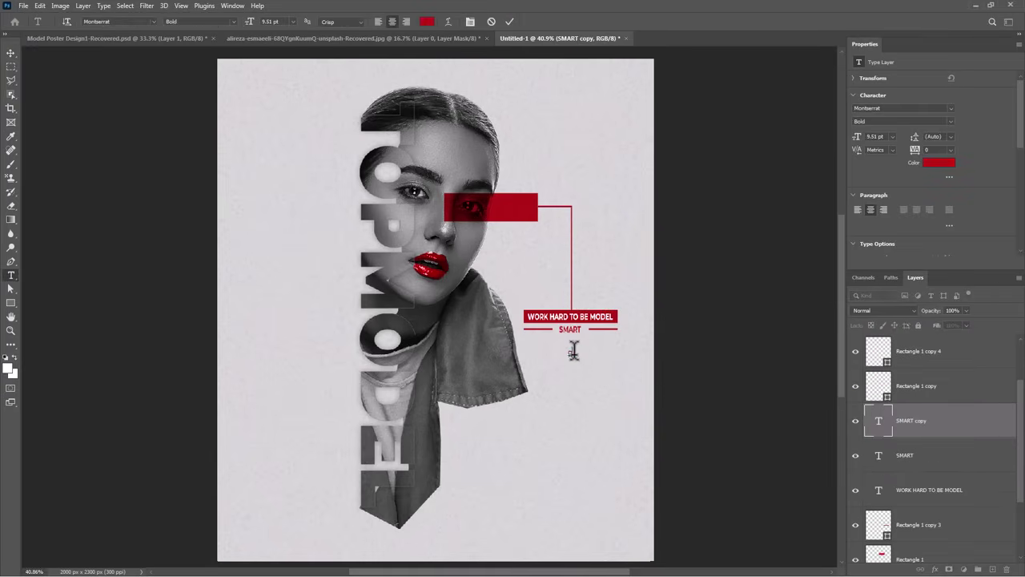
text(Graphics)
key(ctrl+Return)
key(v)
drag(590, 369, 583, 346)
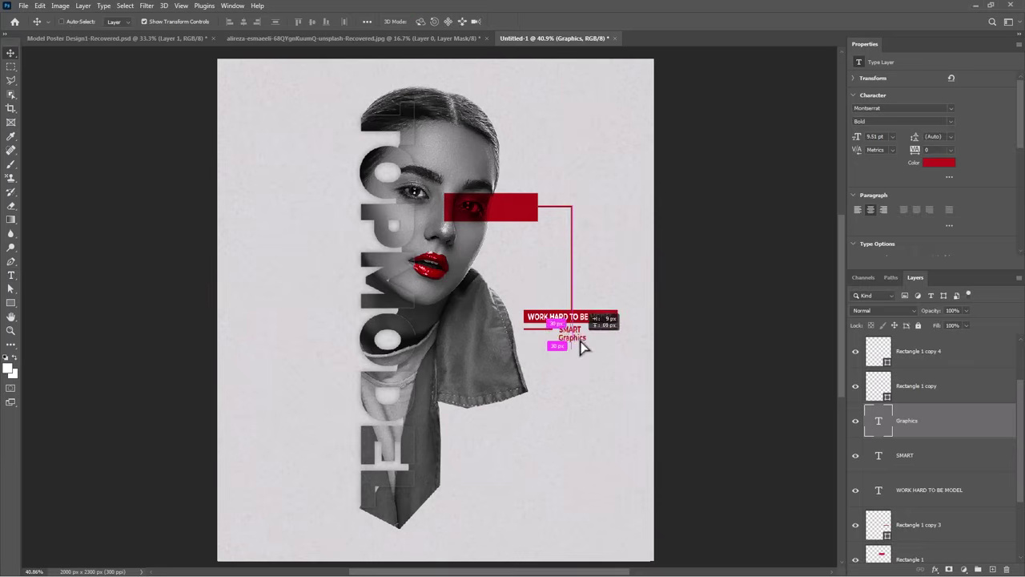
Set the Graphics text to the Mistral font at 14 pt
double_click(877, 424)
click(150, 21)
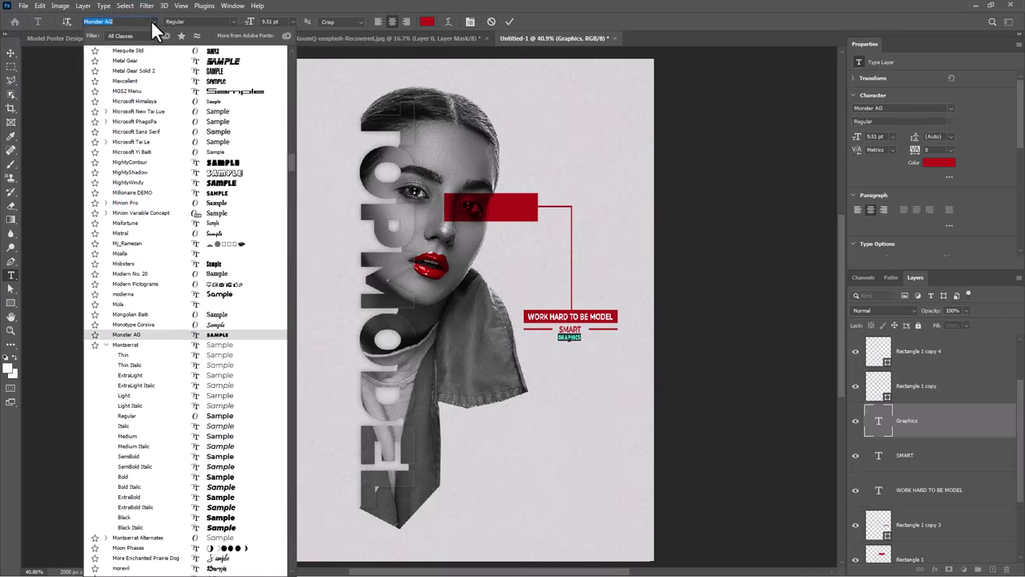
click(216, 233)
drag(248, 24, 260, 24)
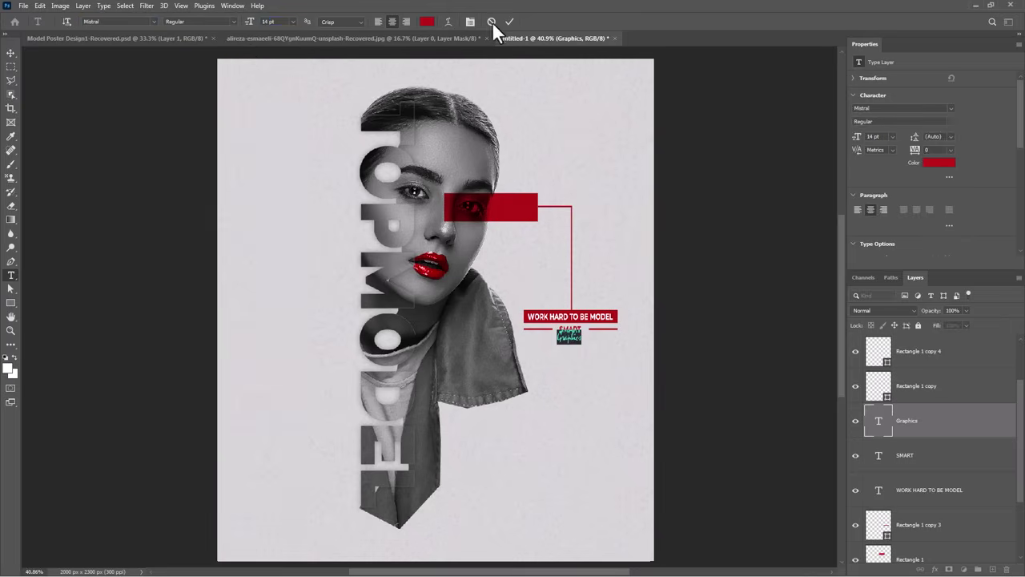
click(509, 22)
key(v)
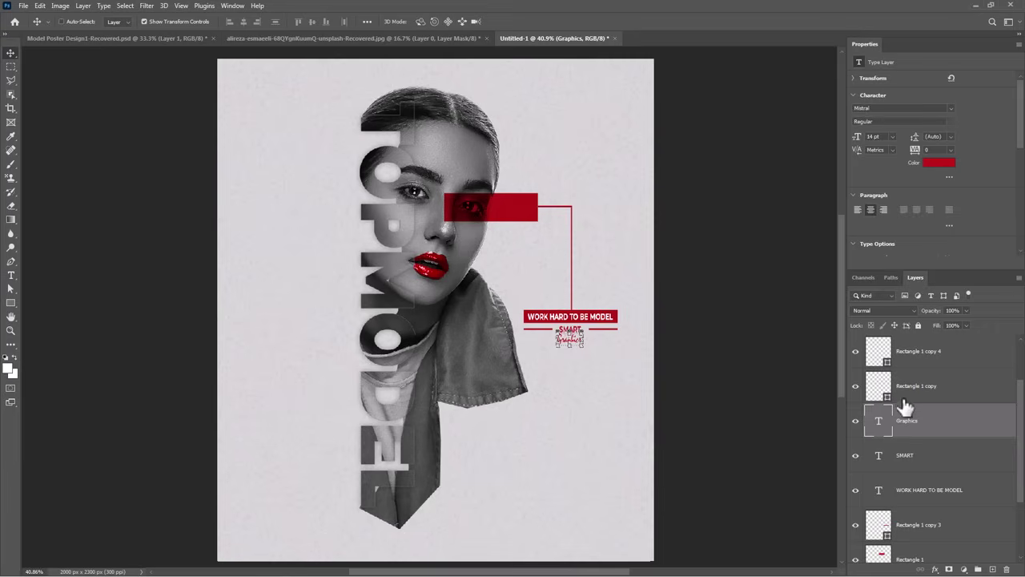
scroll(905, 408, up, 2)
Shrink a red rectangle copy into a small square at the poster's left and adjust its corners
ctrl+click(529, 224)
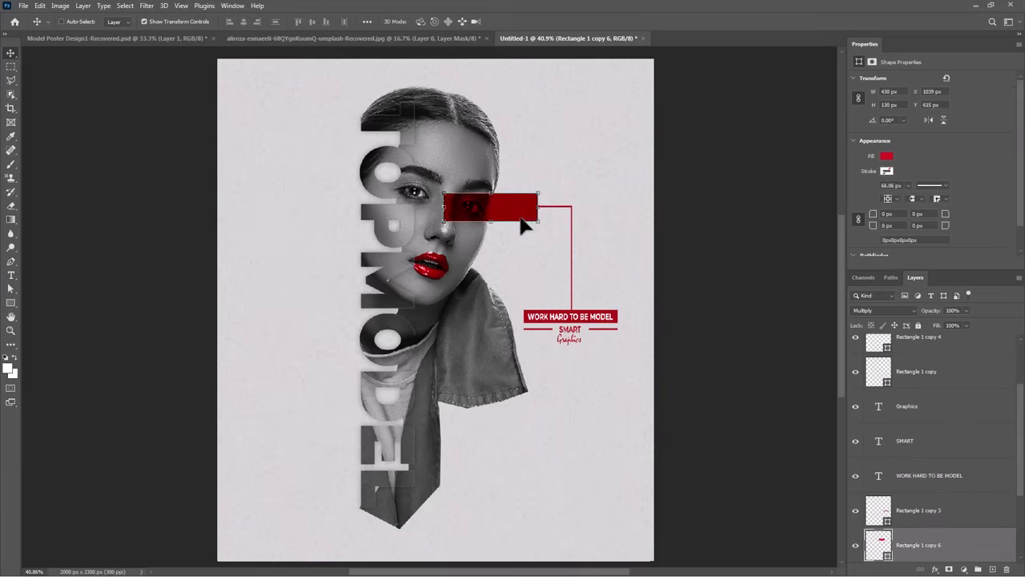
mouse_move(522, 222)
mouse_down()
mouse_move(255, 206)
mouse_move(280, 178)
mouse_move(283, 299)
mouse_move(282, 282)
mouse_move(293, 281)
mouse_up()
key(Return)
scroll(281, 287, up, 3)
key(u)
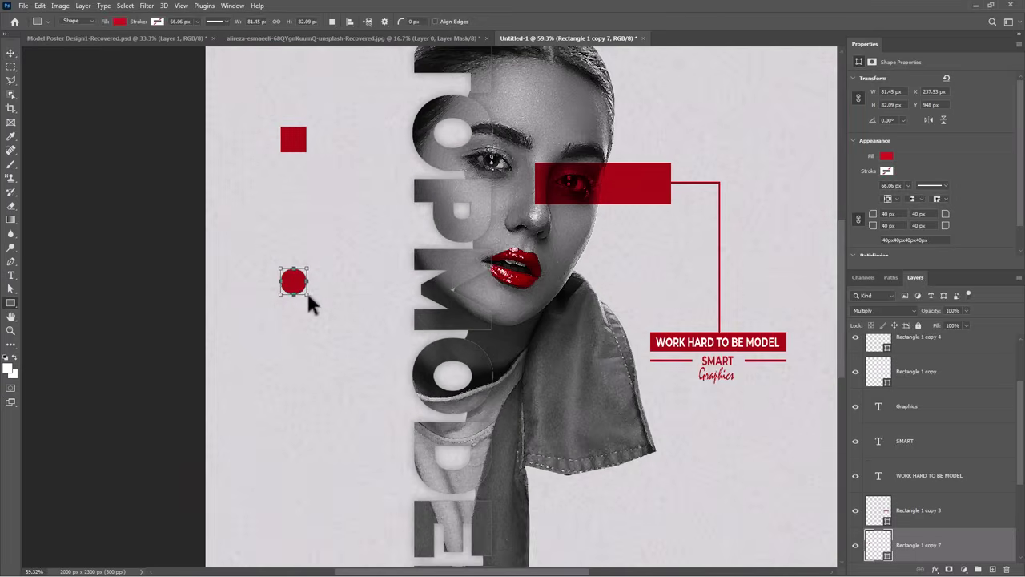
scroll(308, 295, down, 2)
Duplicate SMART and move the copy to the poster's left column
key(v)
click(563, 326)
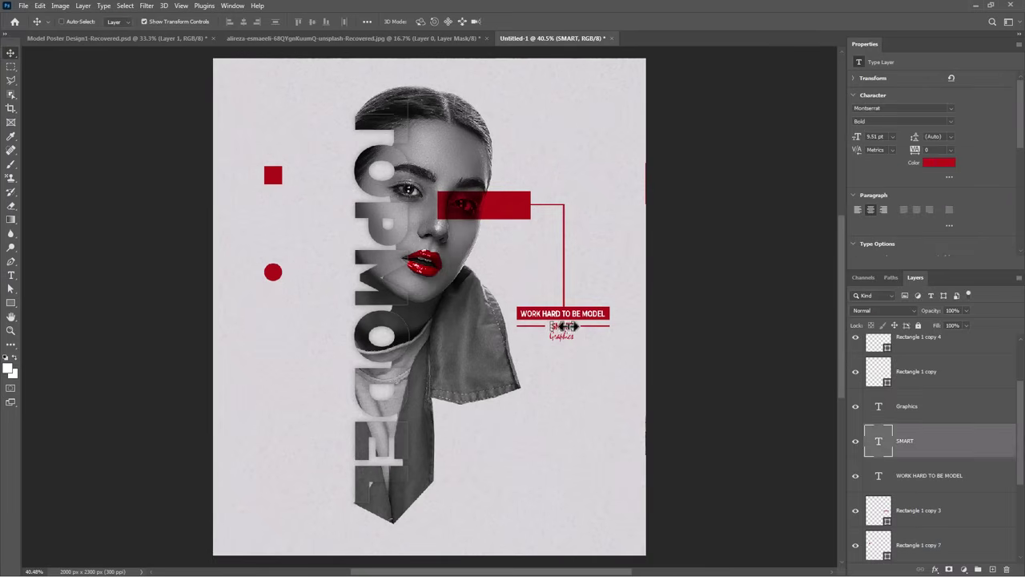
key(ctrl+alt+t)
mouse_move(582, 345)
mouse_down()
mouse_move(284, 337)
mouse_move(272, 326)
mouse_move(280, 381)
mouse_up()
scroll(291, 337, up, 3)
scroll(282, 367, down, 1)
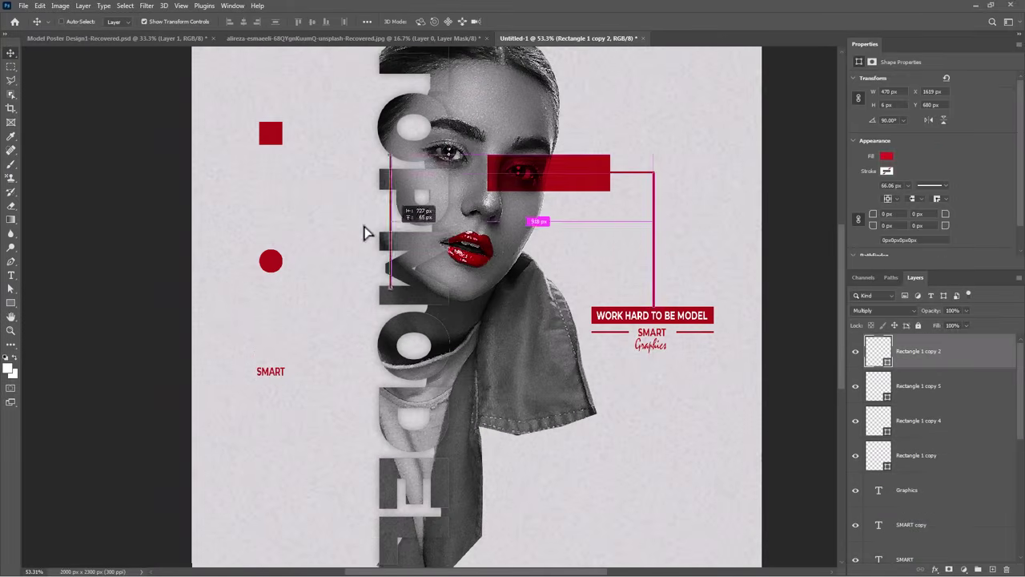
Add two vertical red lines linking the square, circle and left SMART label
key(ctrl+t)
mouse_move(657, 263)
mouse_down()
mouse_move(275, 270)
mouse_move(270, 239)
mouse_up()
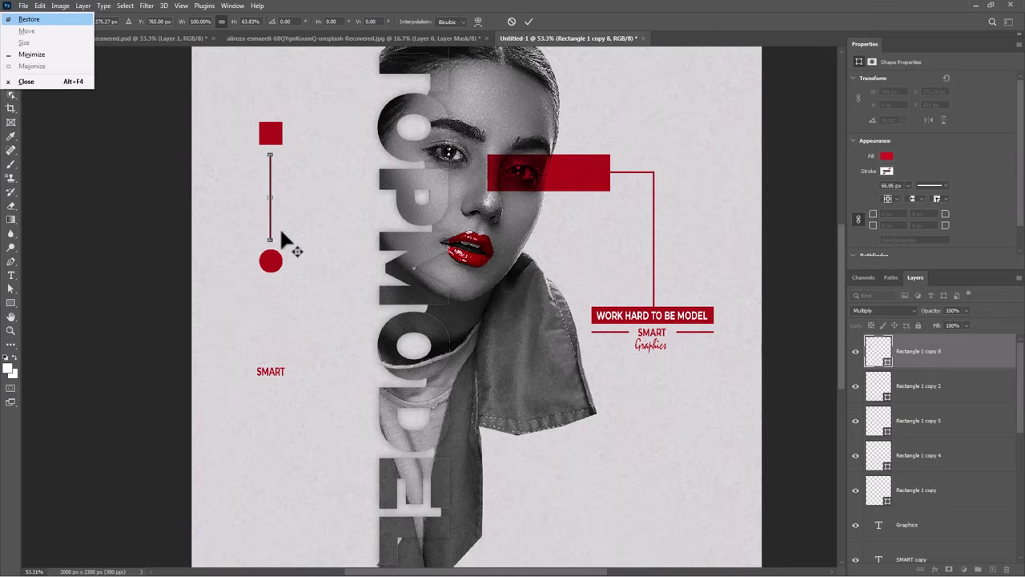
click(7, 53)
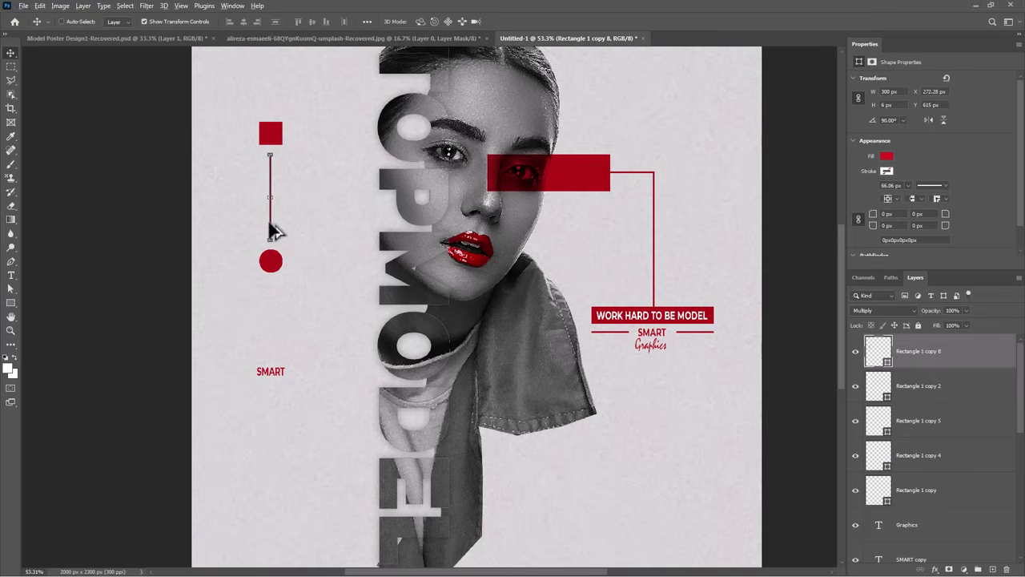
drag(272, 231, 271, 360)
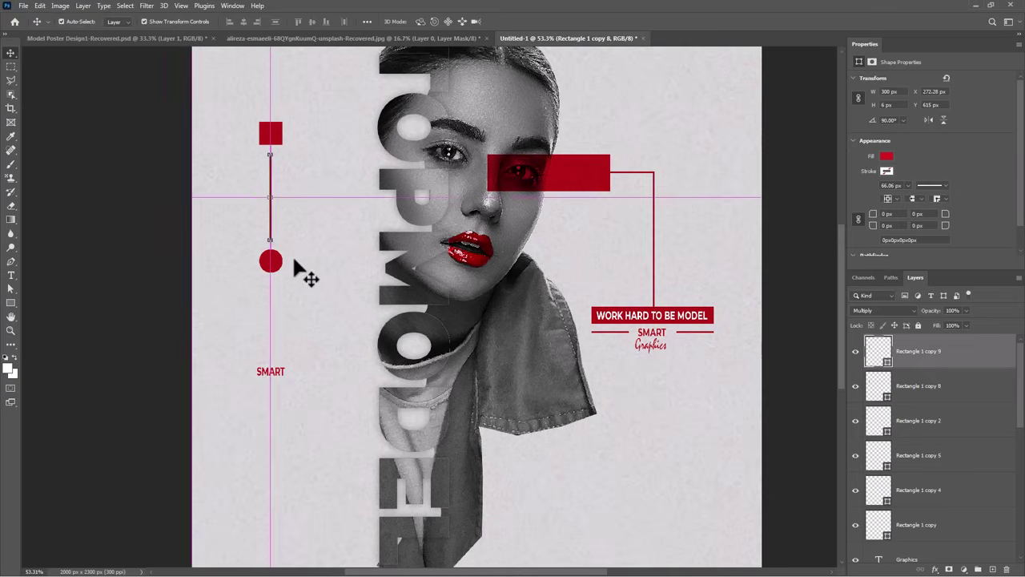
ctrl+alt+click(271, 371)
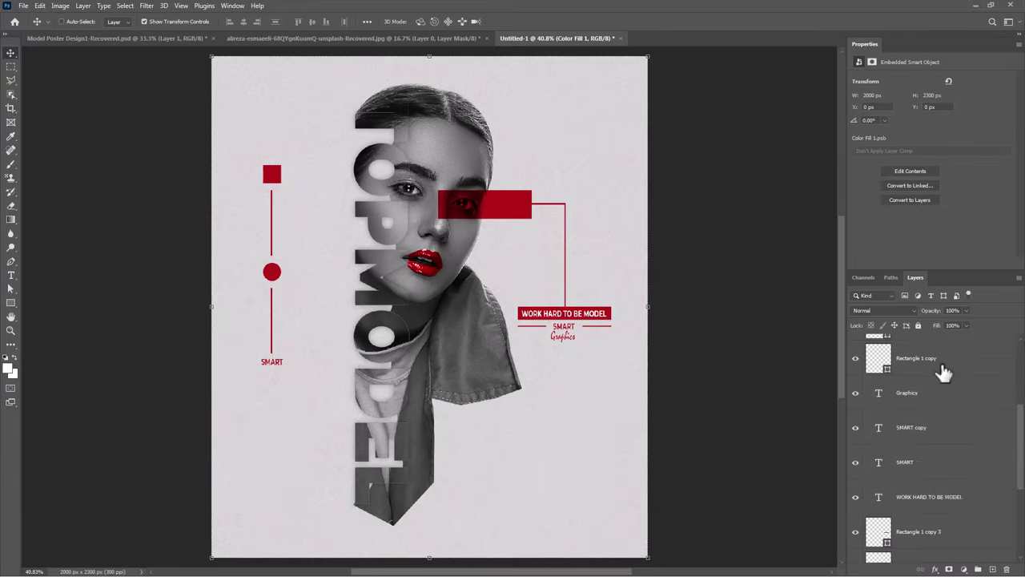
Group all text and shape layers above the model layer
click(950, 366)
scroll(950, 416, down, 5)
shift+click(945, 487)
key(ctrl+g)
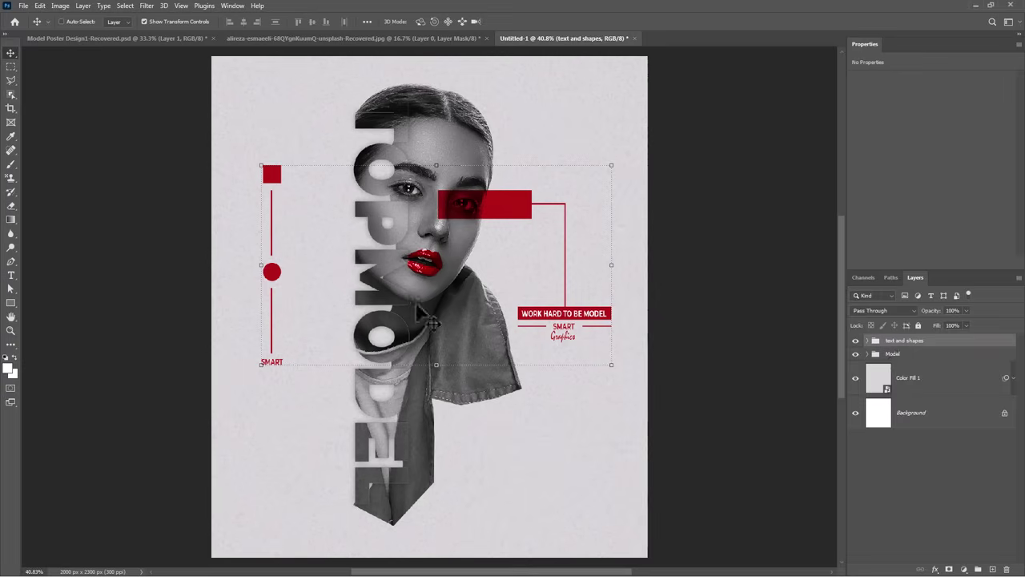
Copy a red square to the bottom-right corner and collapse the 'text and shapes' group
drag(274, 176, 641, 550)
ctrl+click(453, 497)
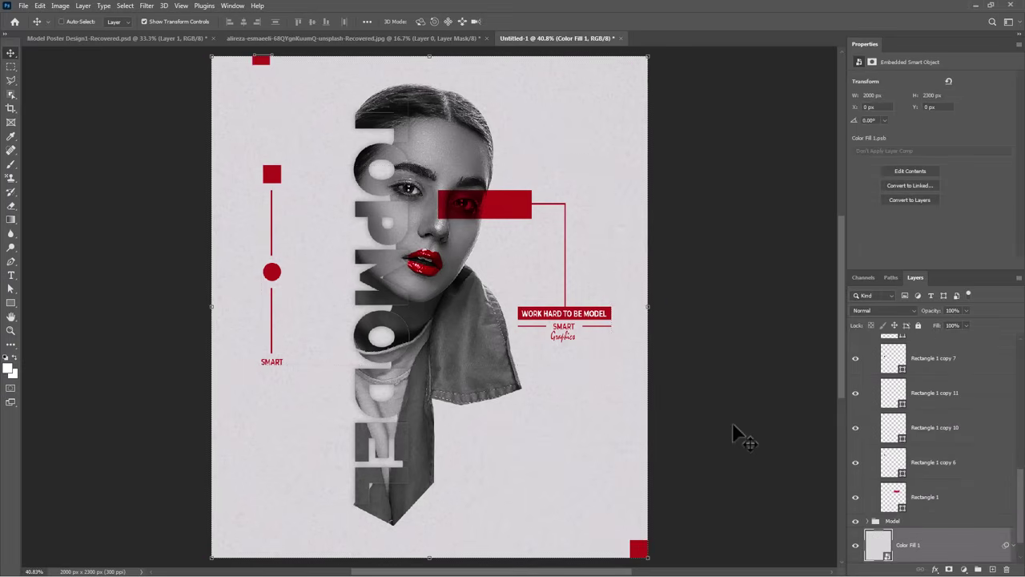
scroll(906, 401, up, 5)
click(868, 356)
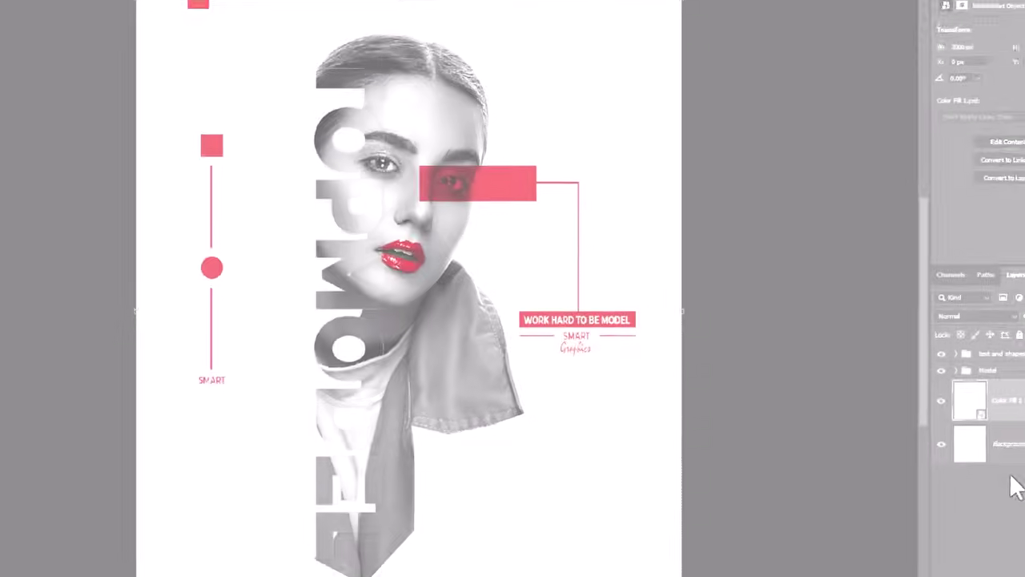